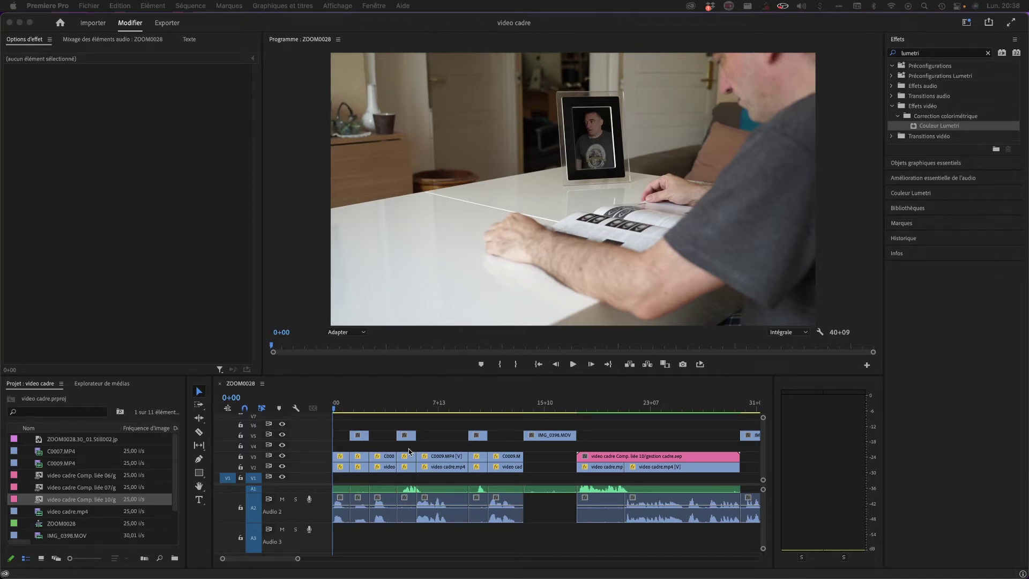
Step: Examine the opening shot near 0+04 with track V2 and track V3 hidden one at a time
click(335, 408)
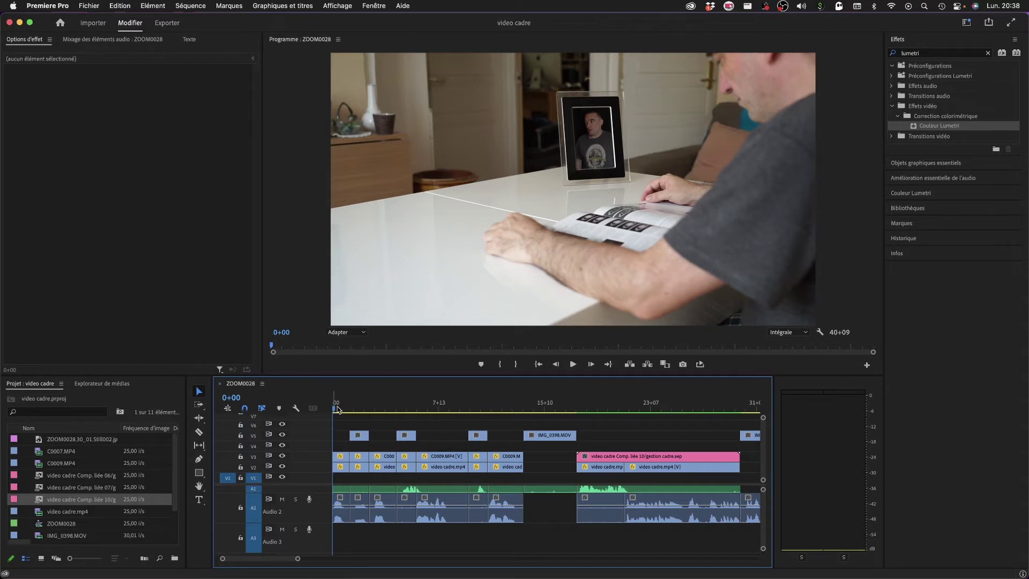
drag(335, 410, 338, 412)
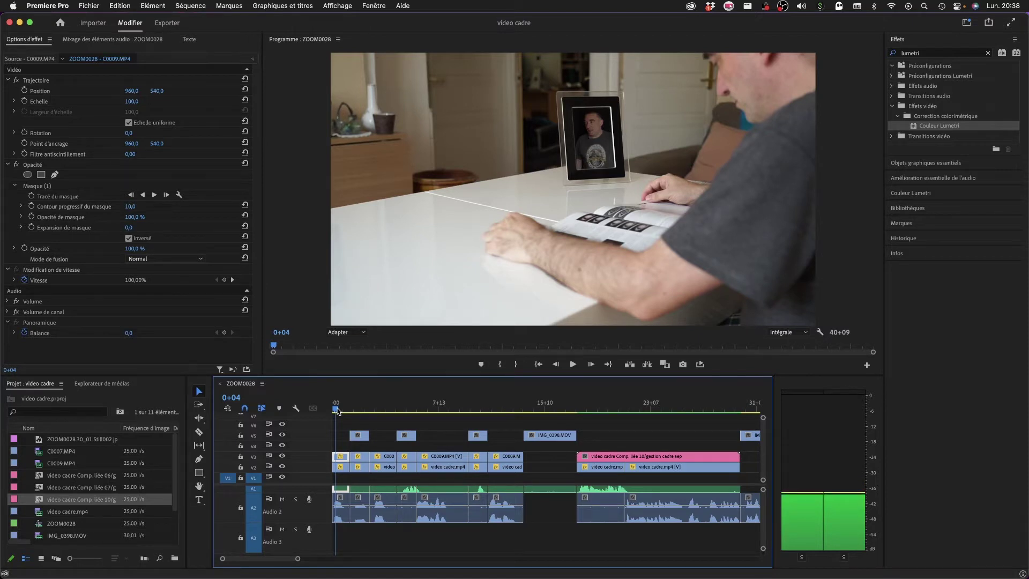
click(282, 467)
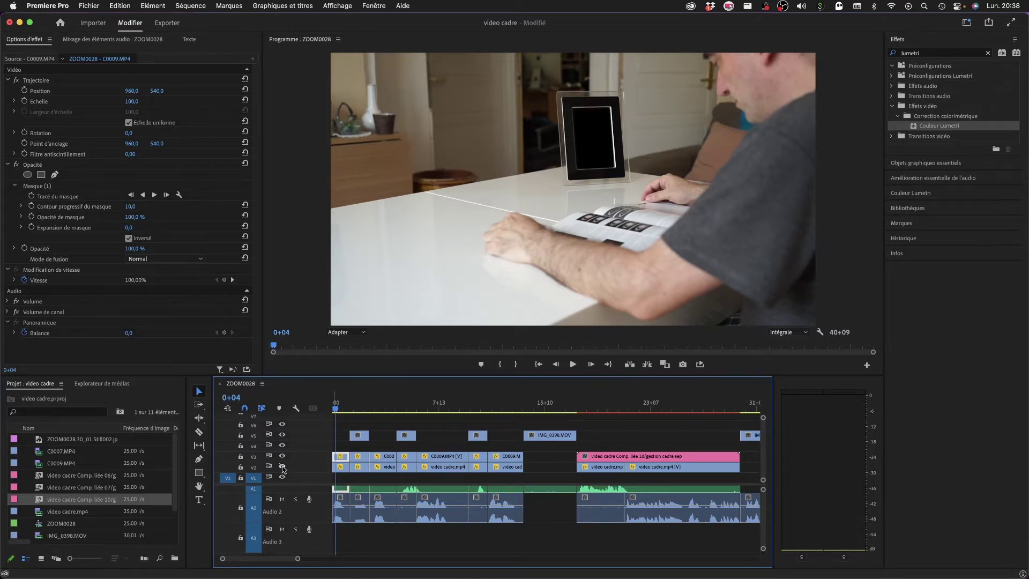
click(283, 467)
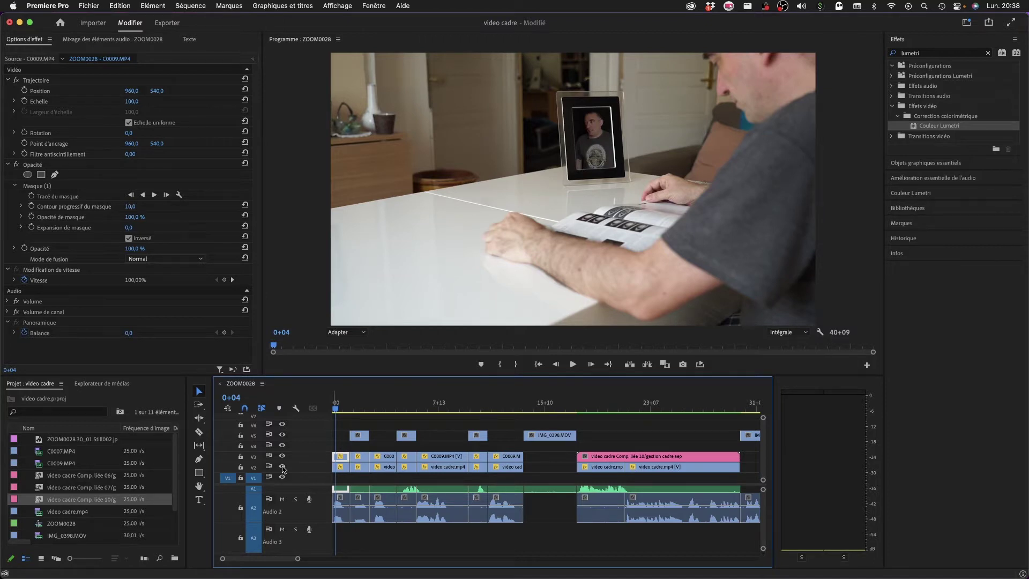
mouse_move(336, 410)
mouse_down()
mouse_move(515, 427)
mouse_move(324, 419)
mouse_up()
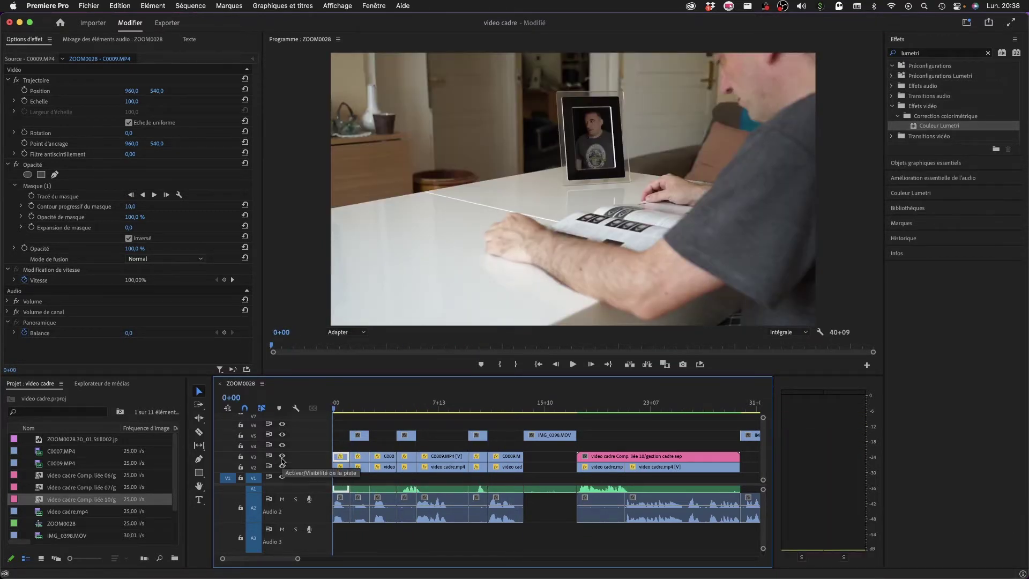
click(283, 457)
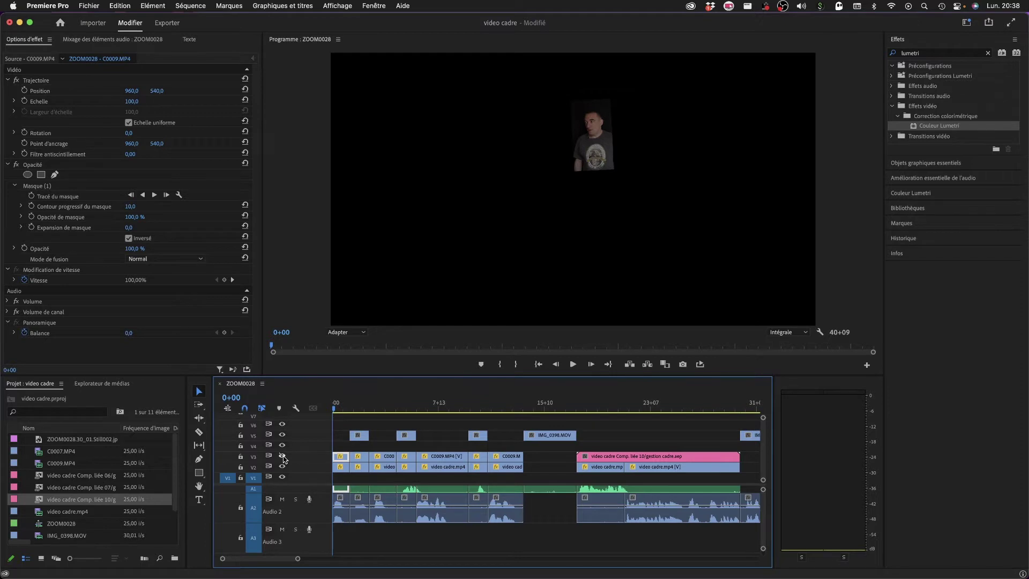
click(283, 457)
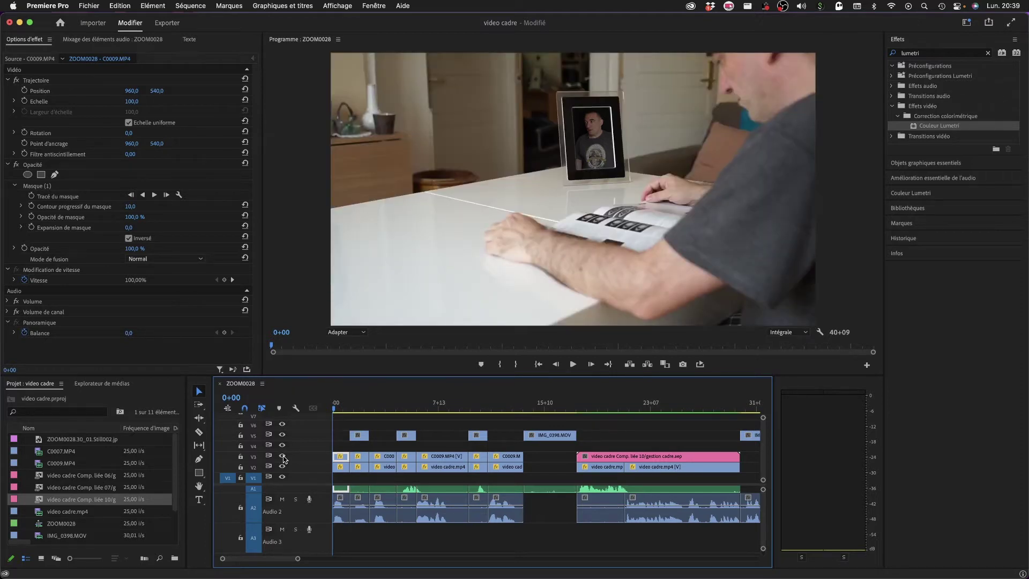
Step: Display the opacity mask outline of the first C0009.MP4 clip on track V3
click(341, 459)
click(37, 187)
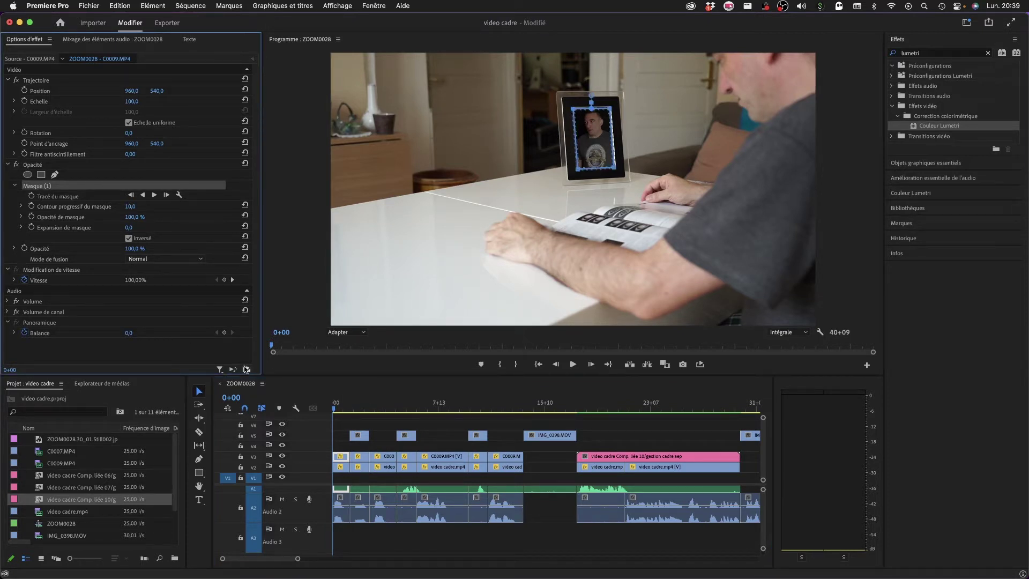
click(340, 458)
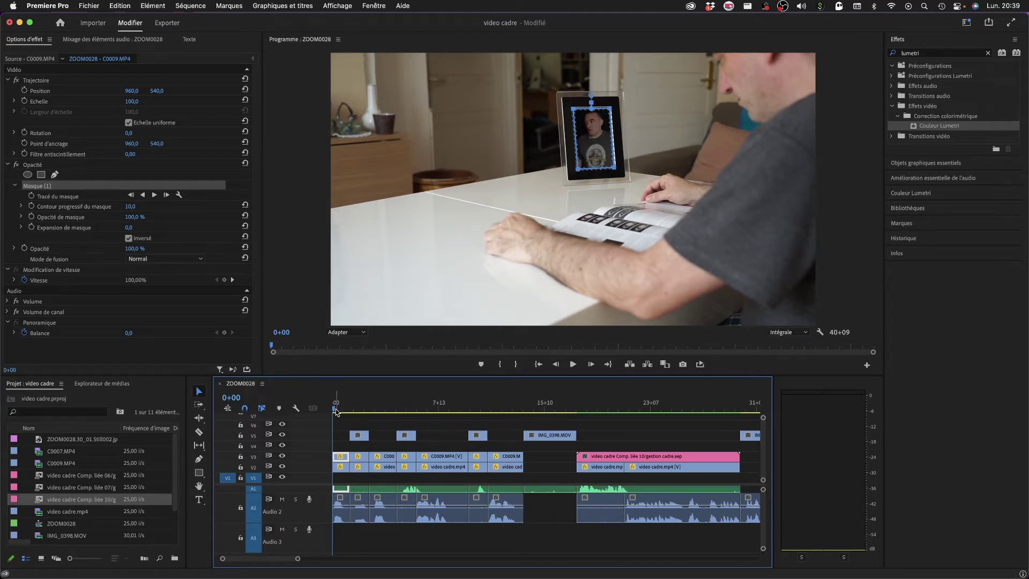
Step: Review the sequence from the opening shot to the held picture-frame shot around 21+03
drag(336, 411, 354, 410)
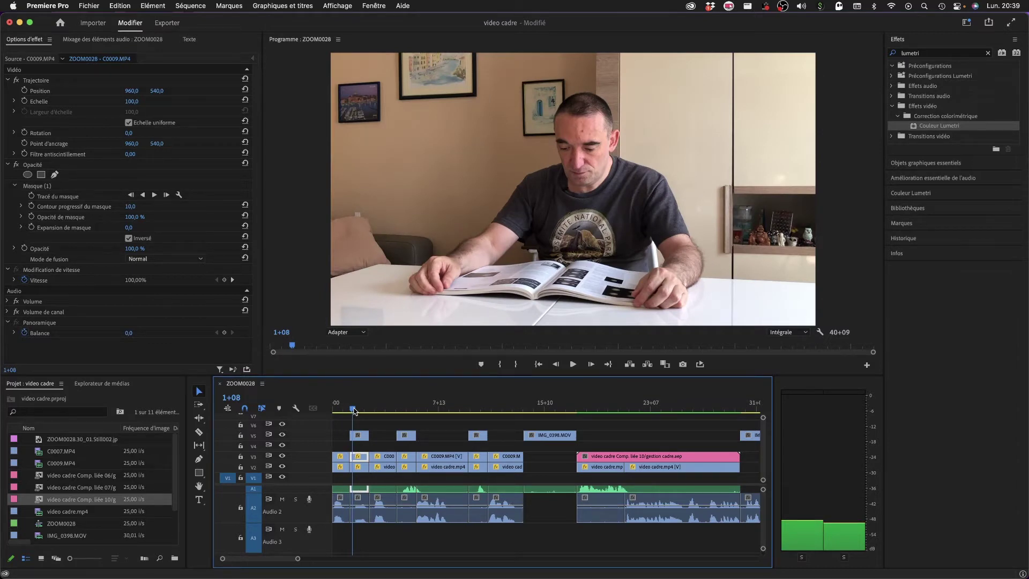
drag(354, 411, 509, 411)
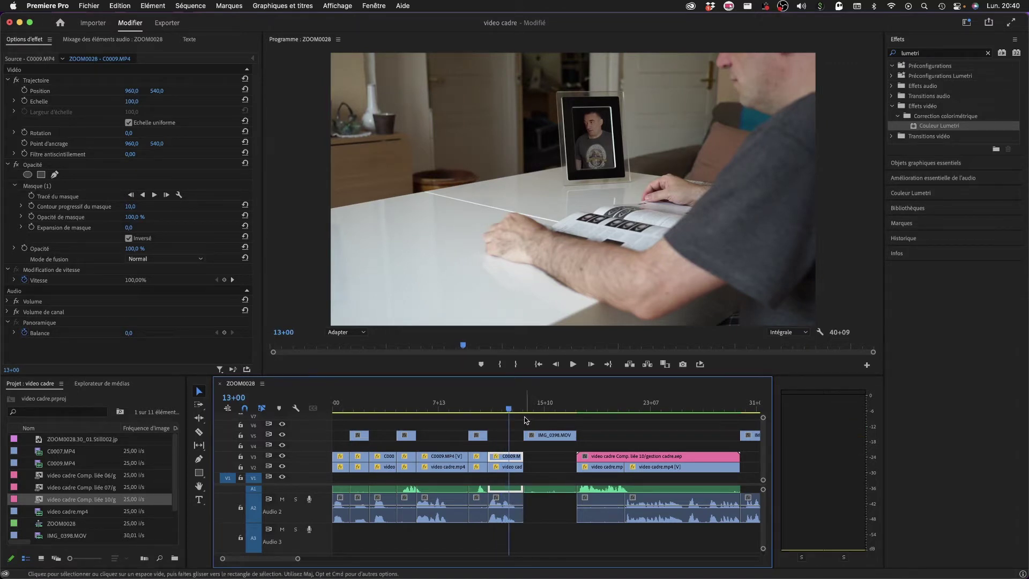
drag(509, 411, 441, 396)
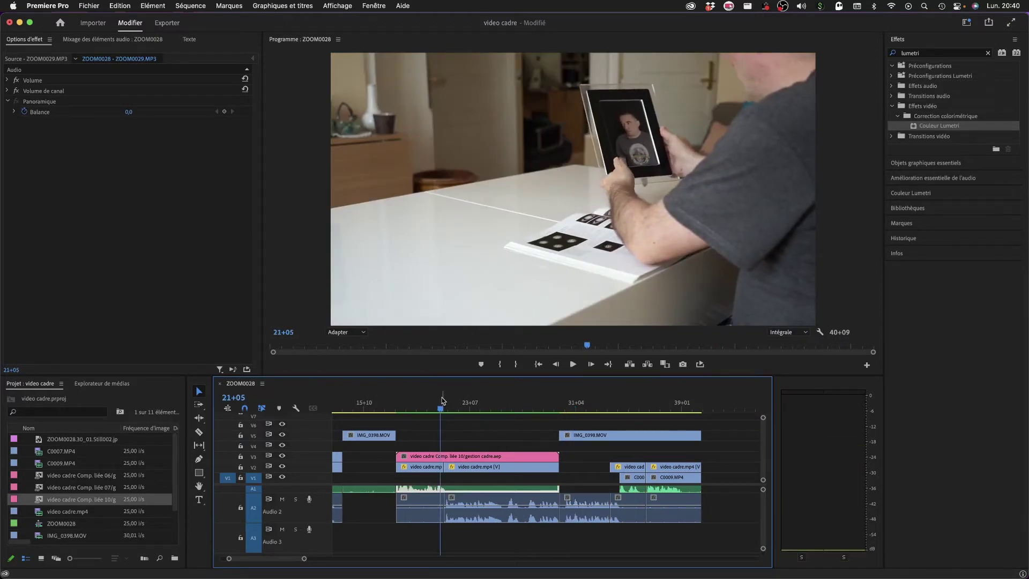
drag(441, 411, 439, 410)
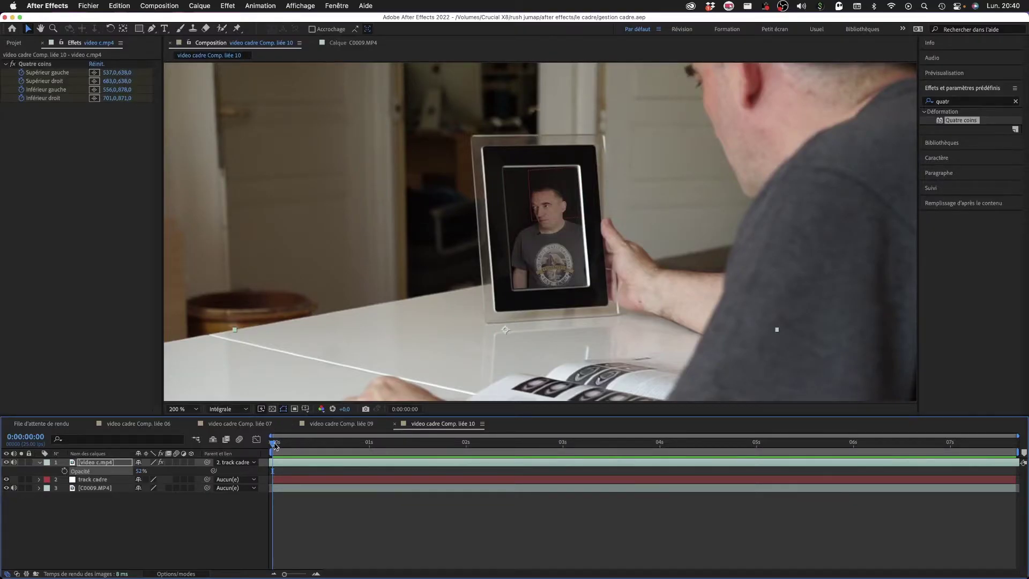
Step: Inspect the options of the linked clip video cadre Comp. liée 10 on V3 and switch to After Effects
click(671, 548)
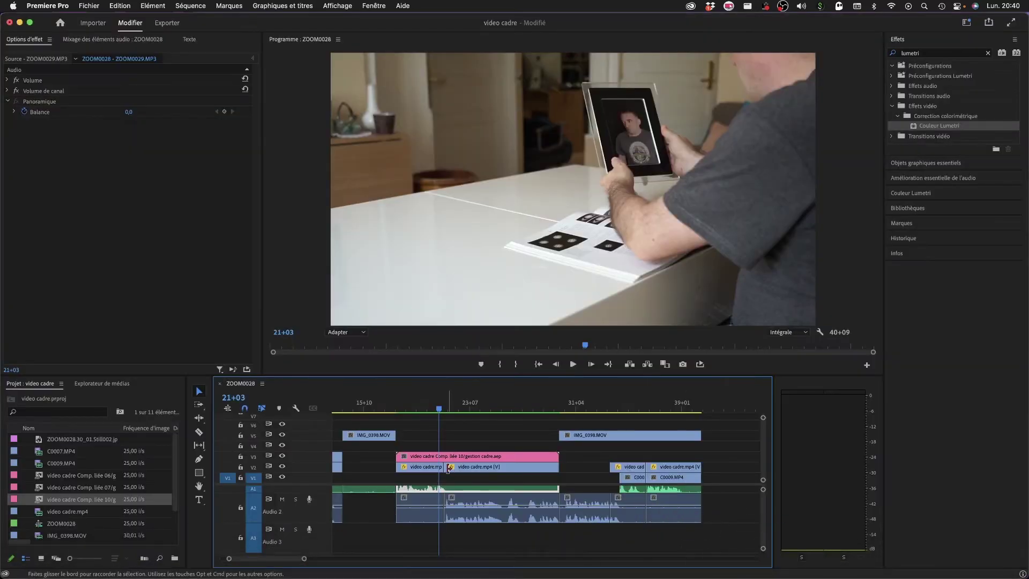
right_click(486, 459)
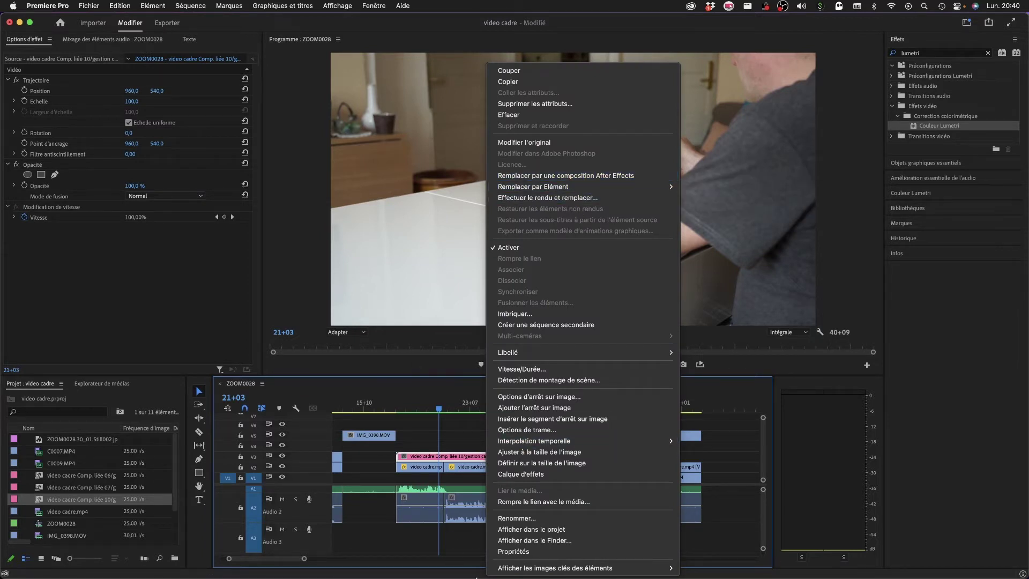
click(465, 573)
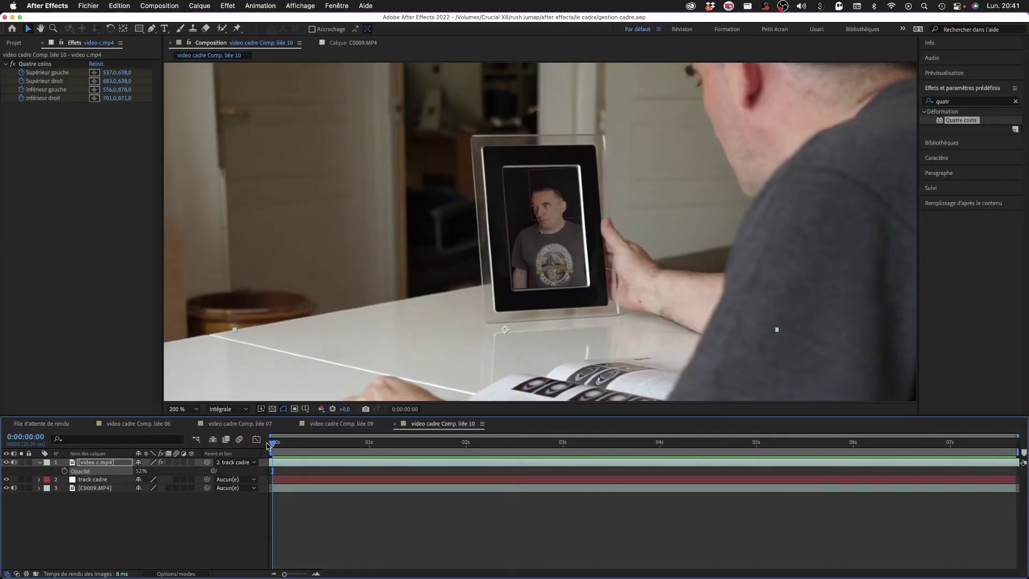
Step: Hide the video c.mp4 layer to examine the empty picture frame at the start of the composition
drag(272, 445, 231, 445)
click(6, 462)
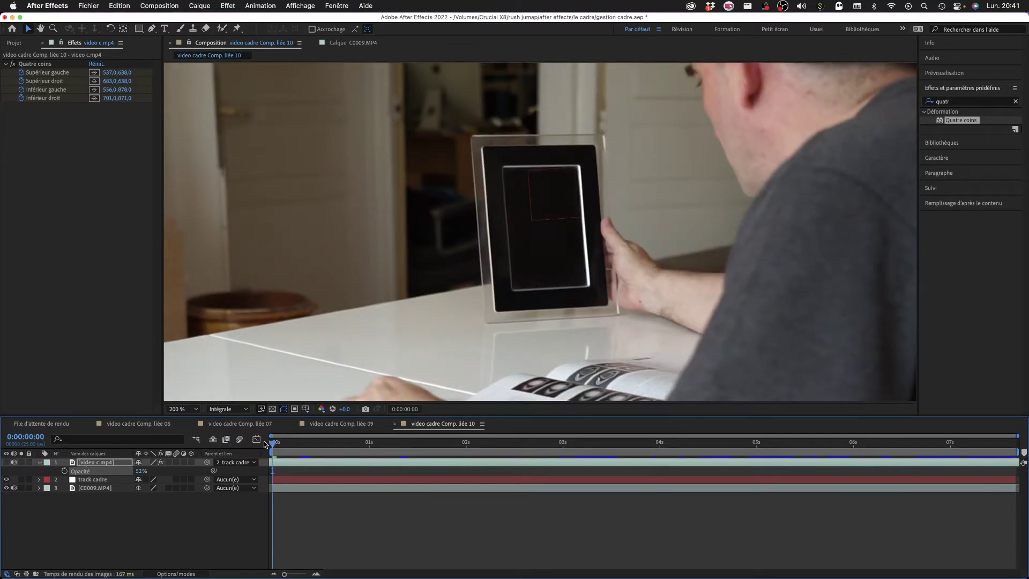
drag(273, 446, 240, 436)
Step: Create a new motion track on the C0009.MP4 layer with position, rotation and scale tracking enabled
click(945, 188)
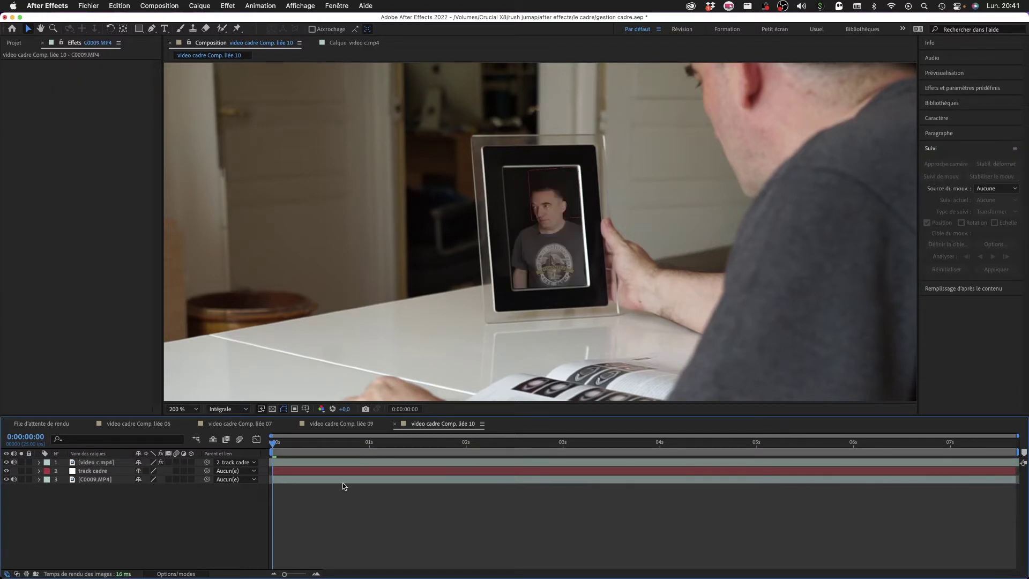
click(344, 480)
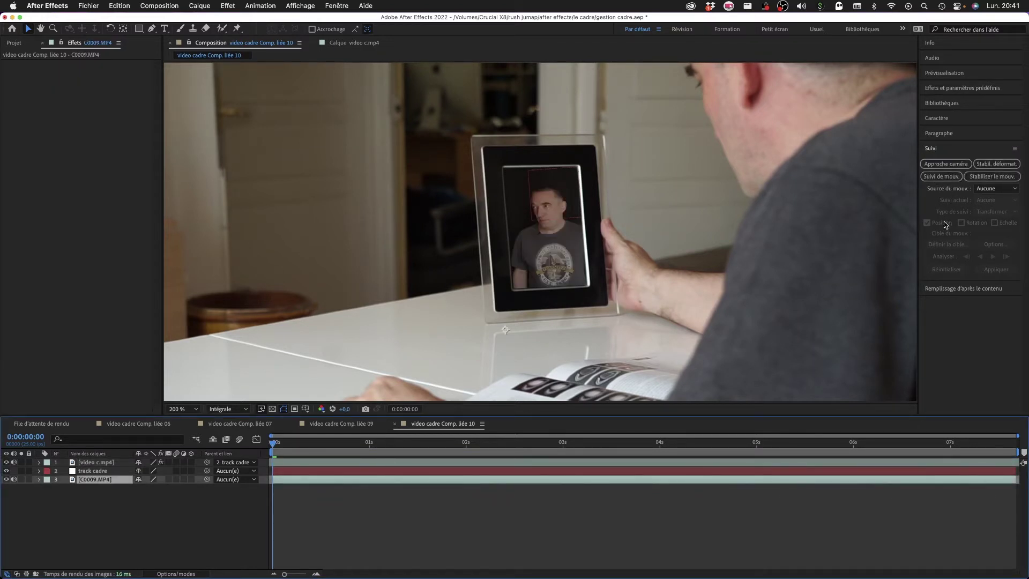
click(937, 176)
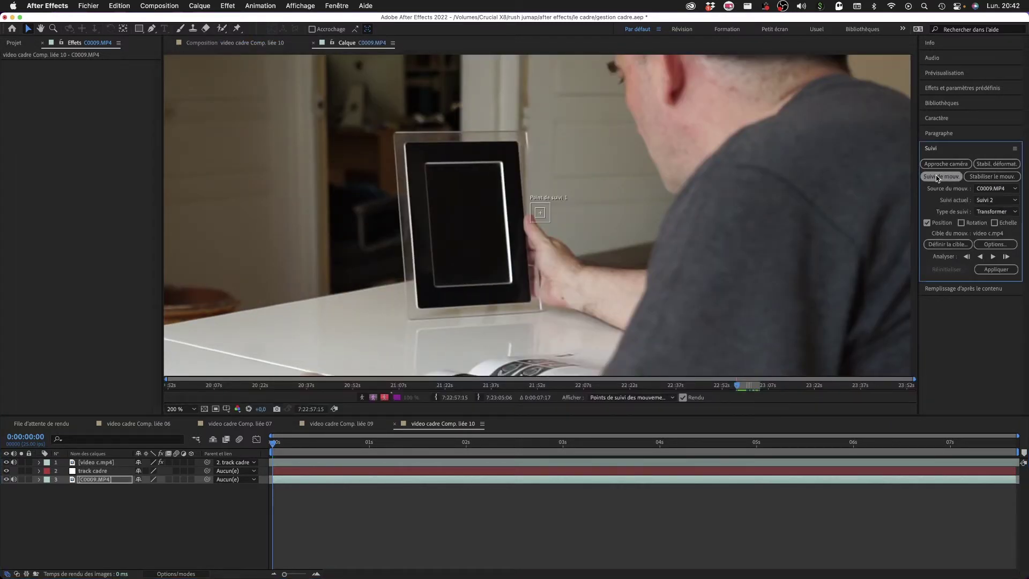
click(961, 223)
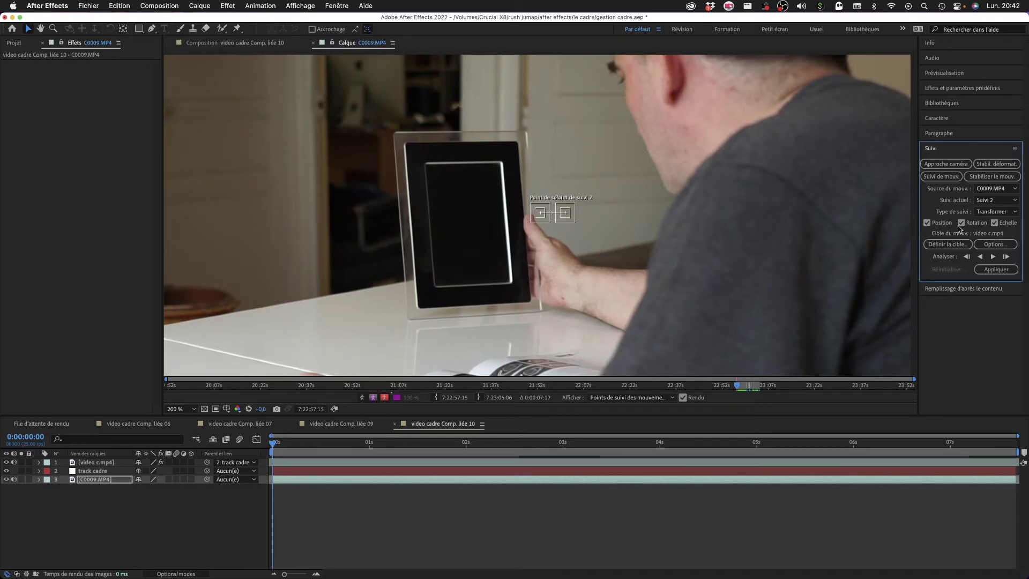
click(998, 199)
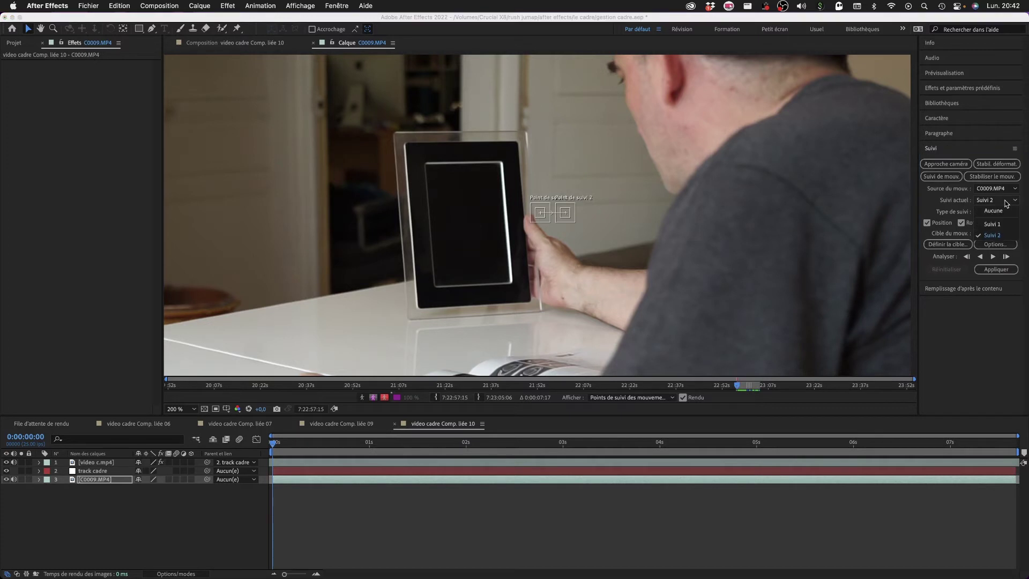
click(1006, 203)
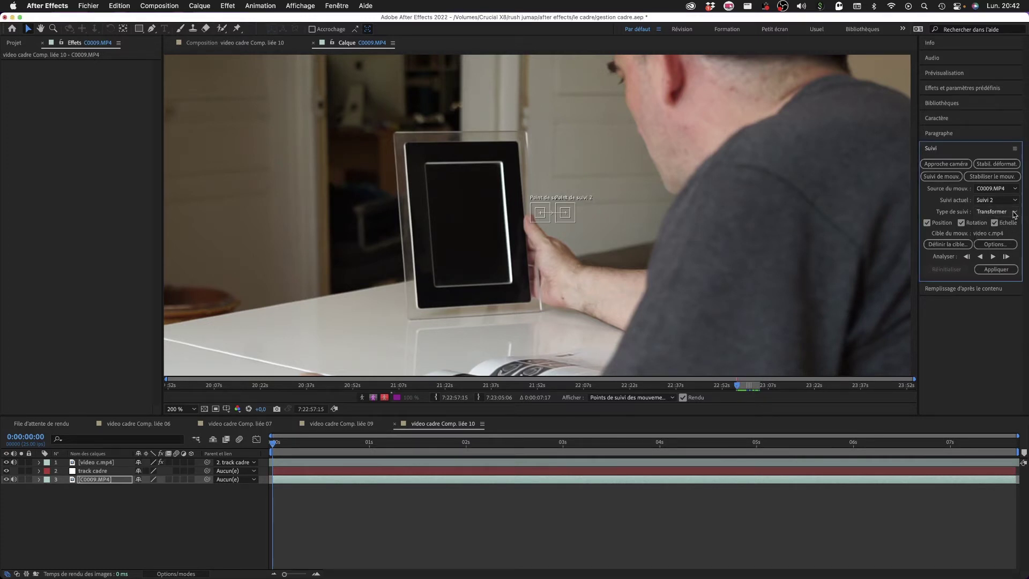
click(994, 222)
click(953, 245)
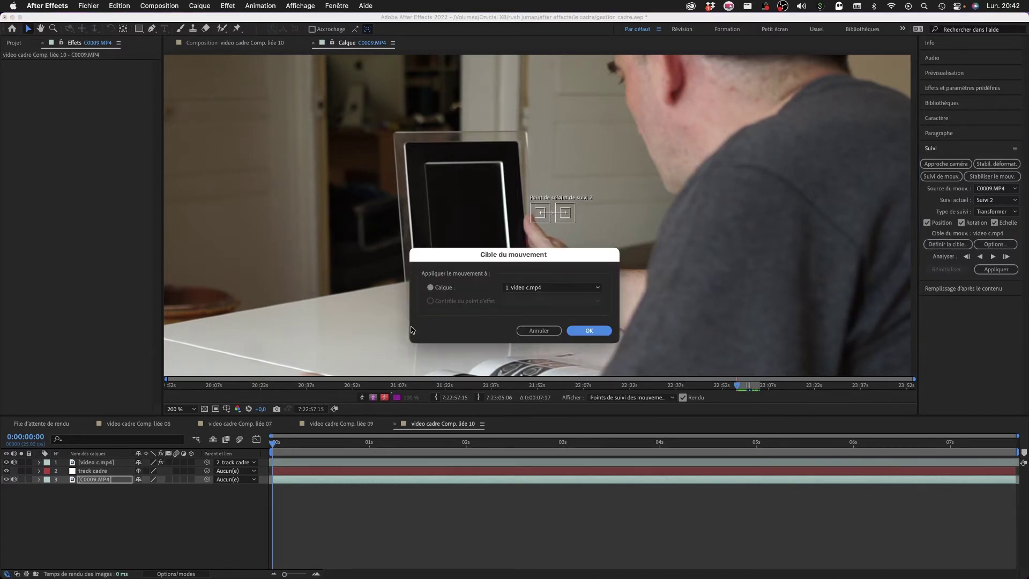
click(552, 287)
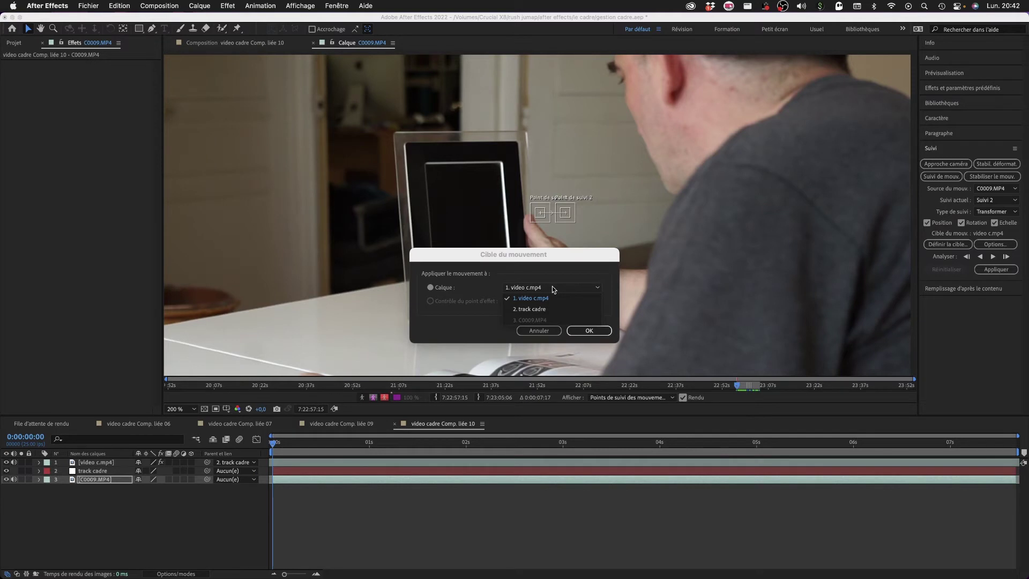
click(536, 330)
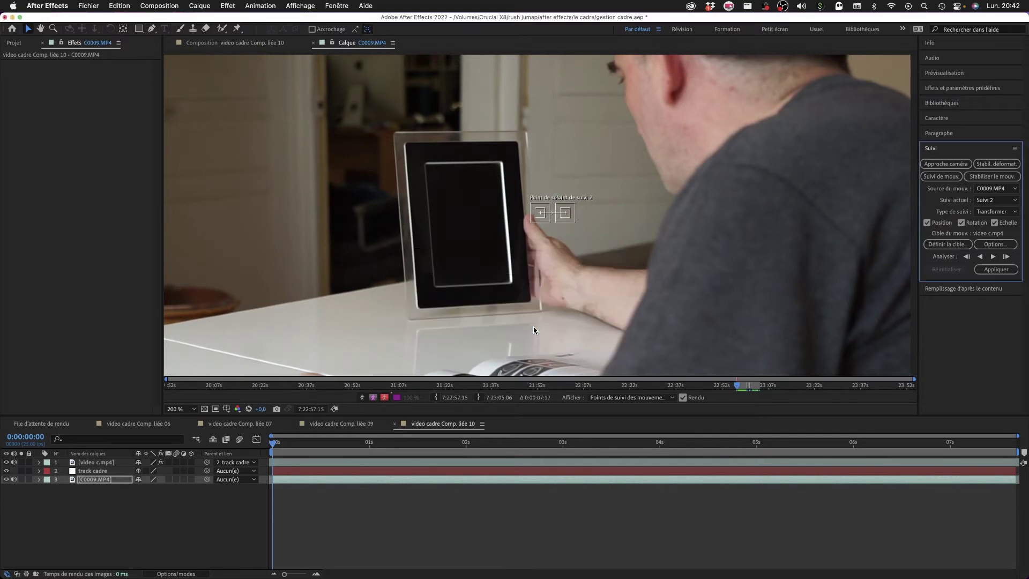
Step: Add a null object to the composition, name it "track cadre 2", and delete it
click(92, 471)
click(88, 507)
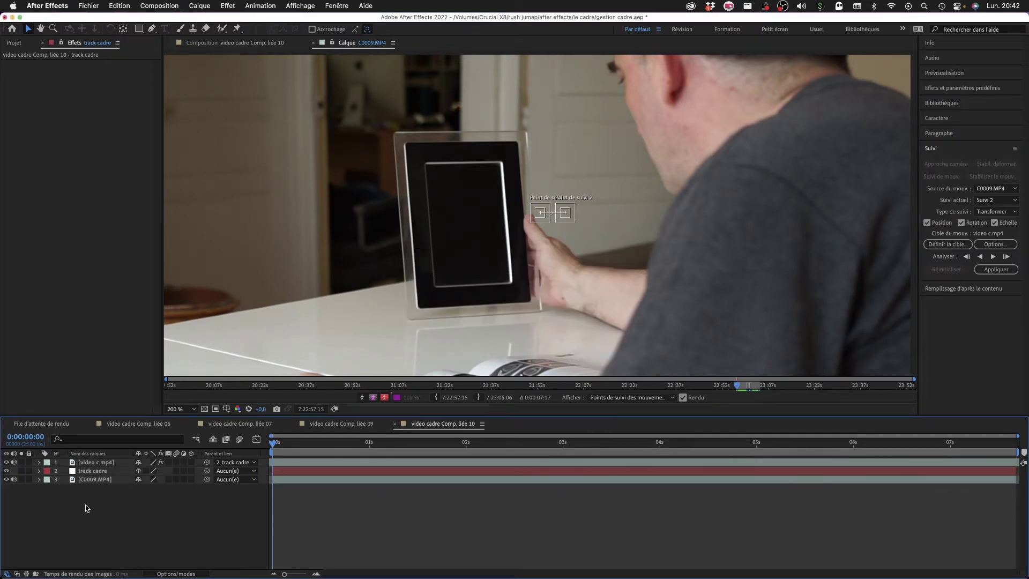
right_click(86, 507)
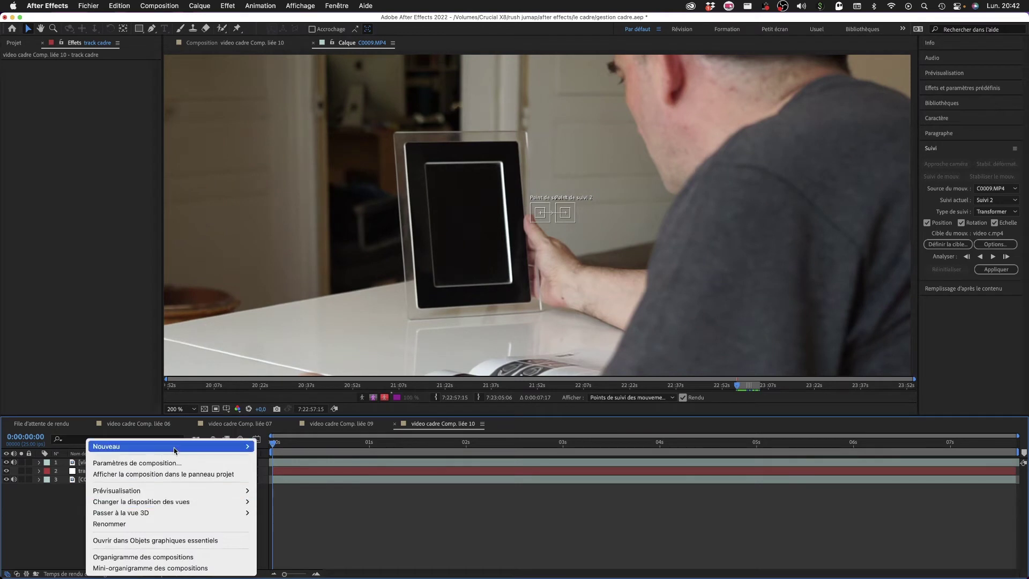
mouse_move(160, 447)
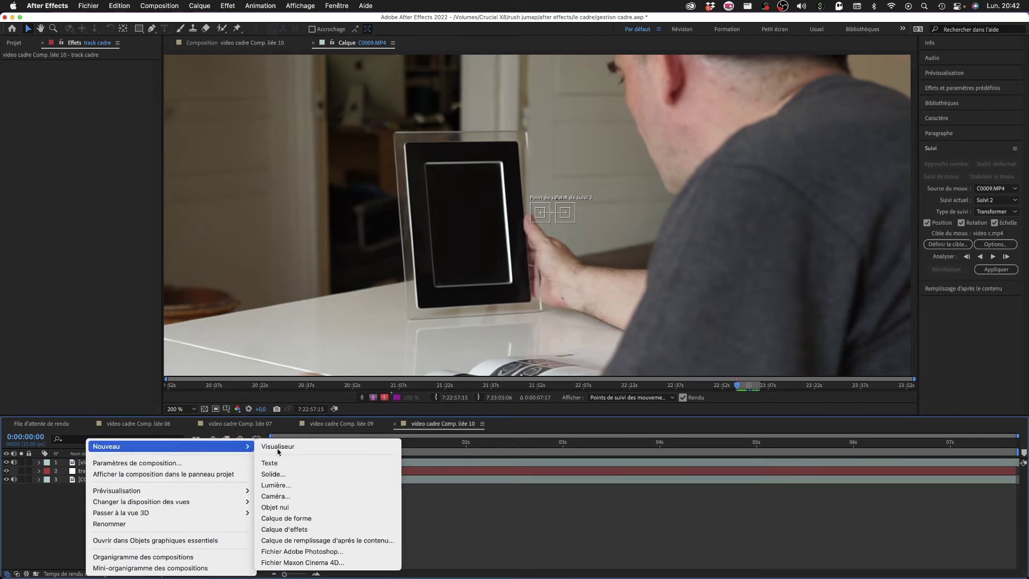
click(316, 514)
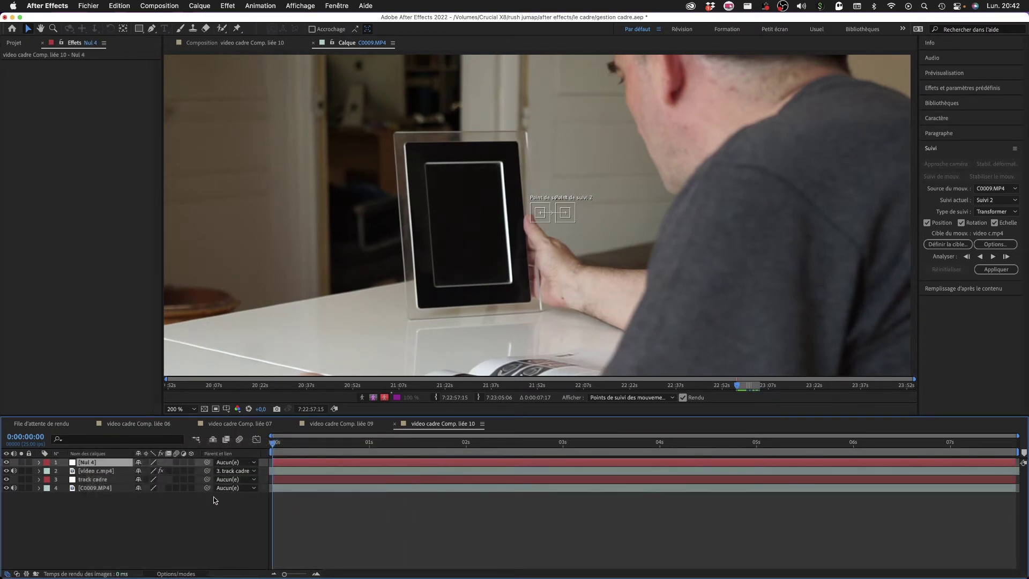
key(Return)
text(track cad)
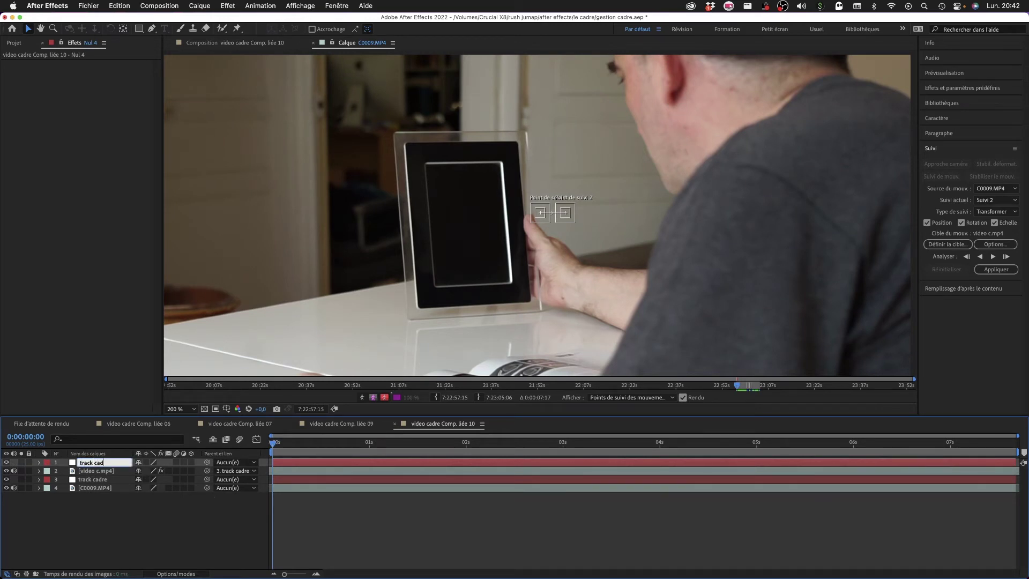
text(re 2)
key(Return)
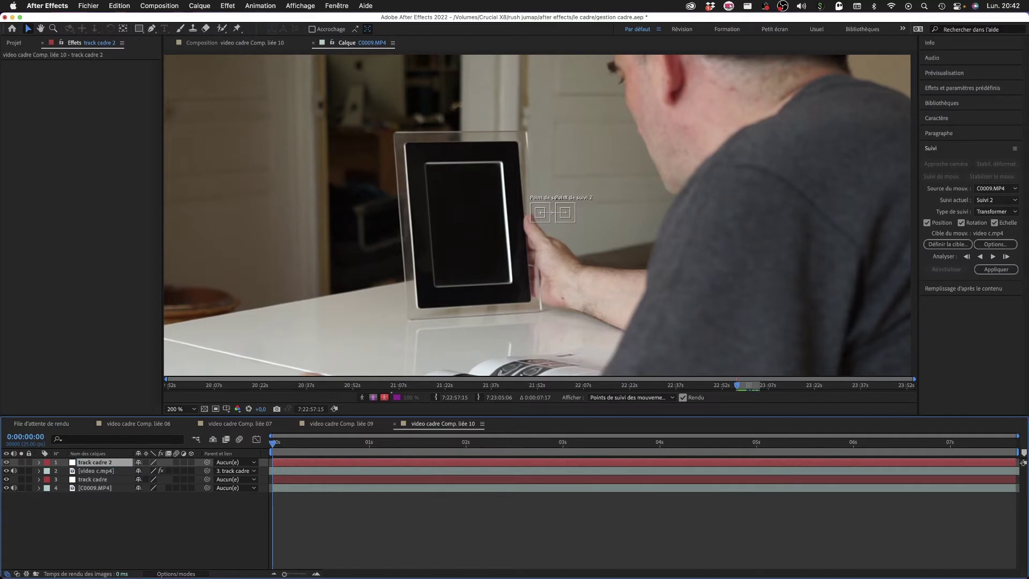
key(Delete)
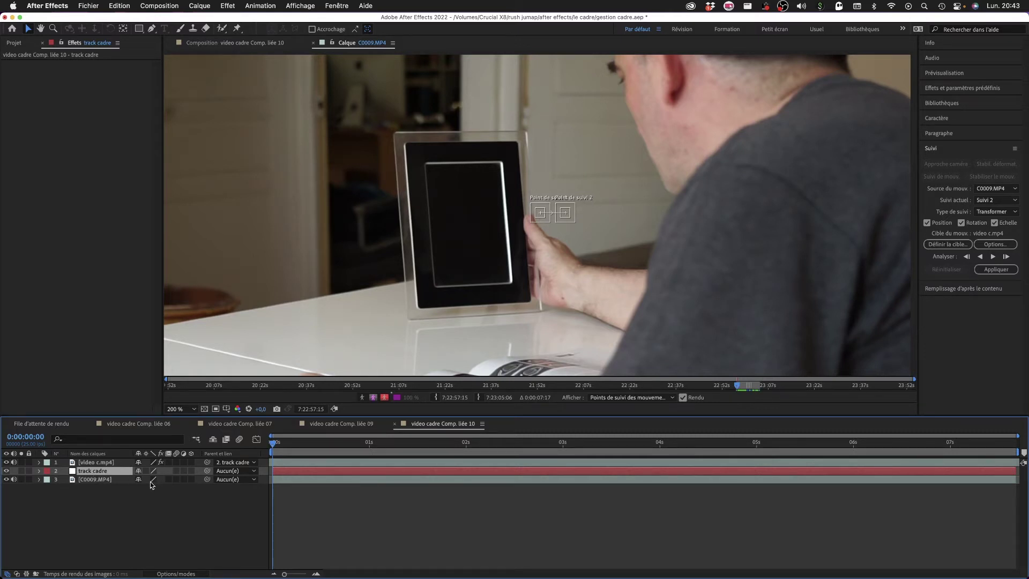
Step: Set the motion target to the track cadre null and enlarge the feature and search regions of both track points
click(1007, 229)
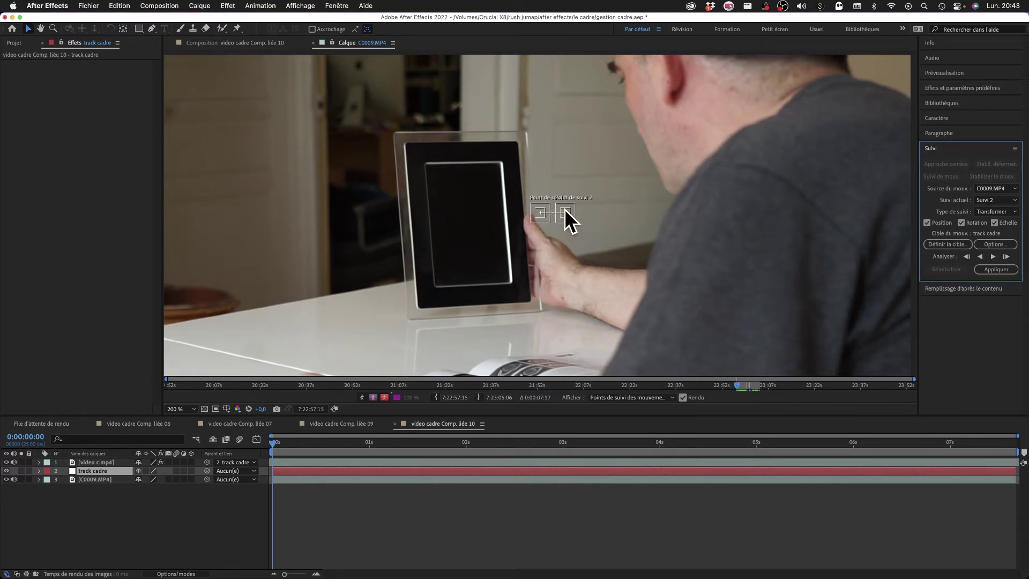
click(530, 205)
drag(529, 200, 527, 202)
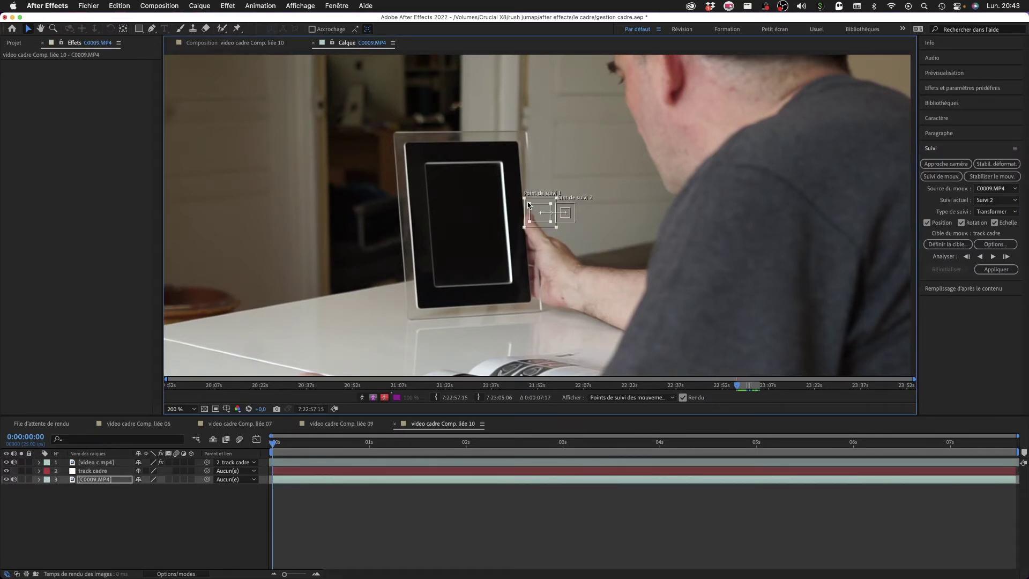
click(568, 210)
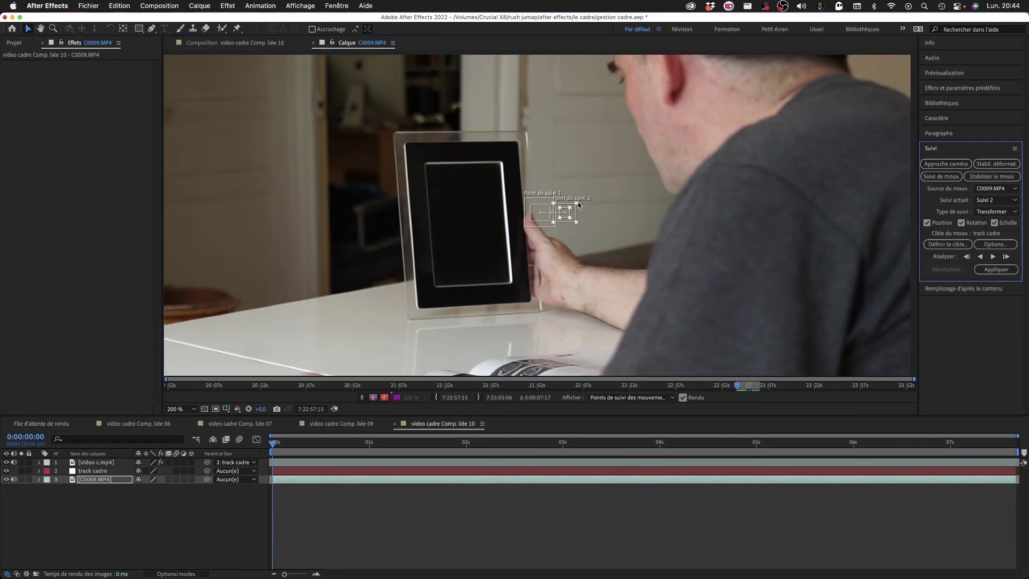
drag(579, 204, 592, 213)
Step: Place track point 1 on the picture frame's inner upper-right corner and track point 2 on its inner lower-right corner
click(540, 208)
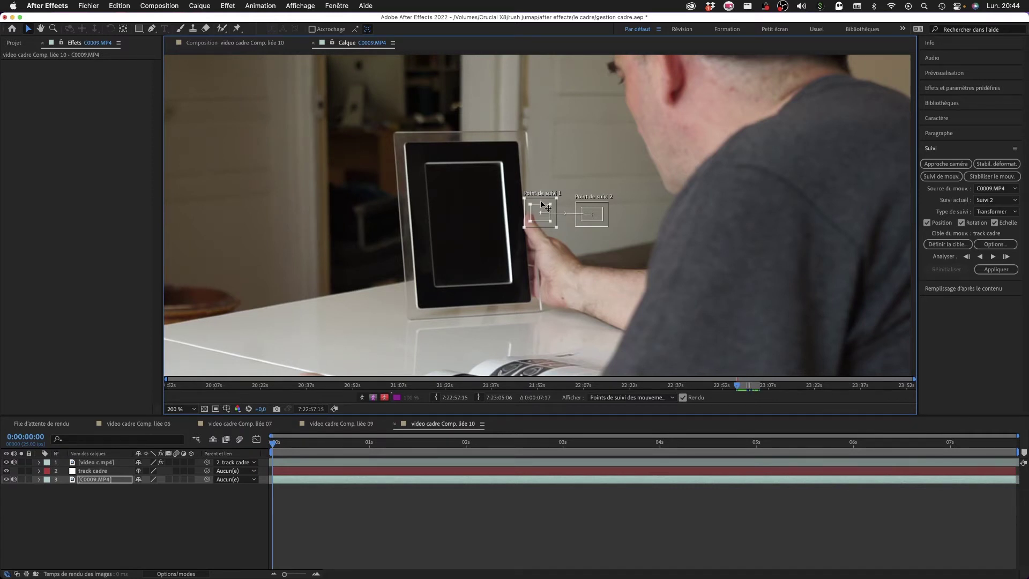
drag(542, 203, 500, 153)
click(600, 208)
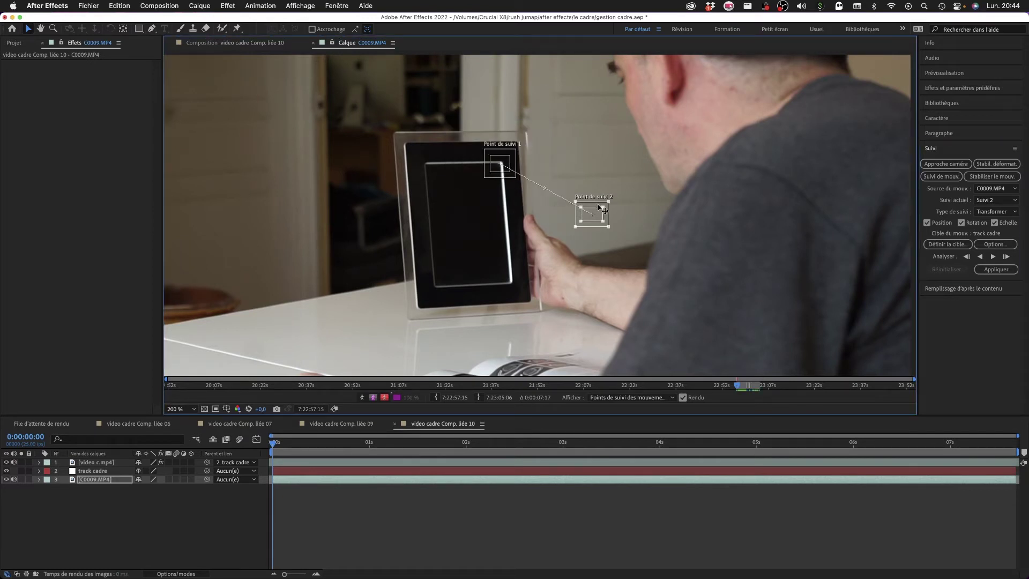
drag(600, 208, 514, 274)
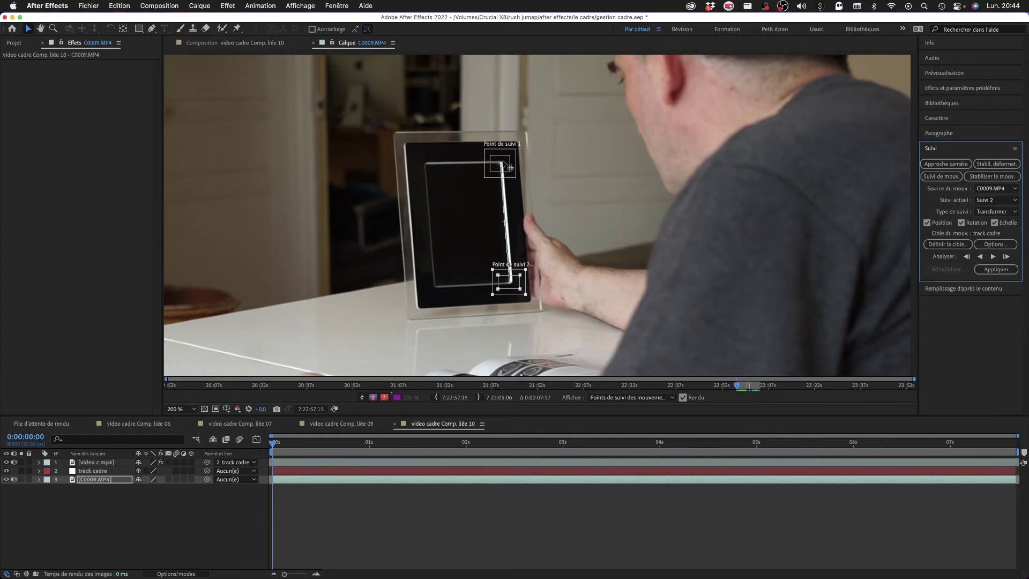
drag(512, 155, 511, 152)
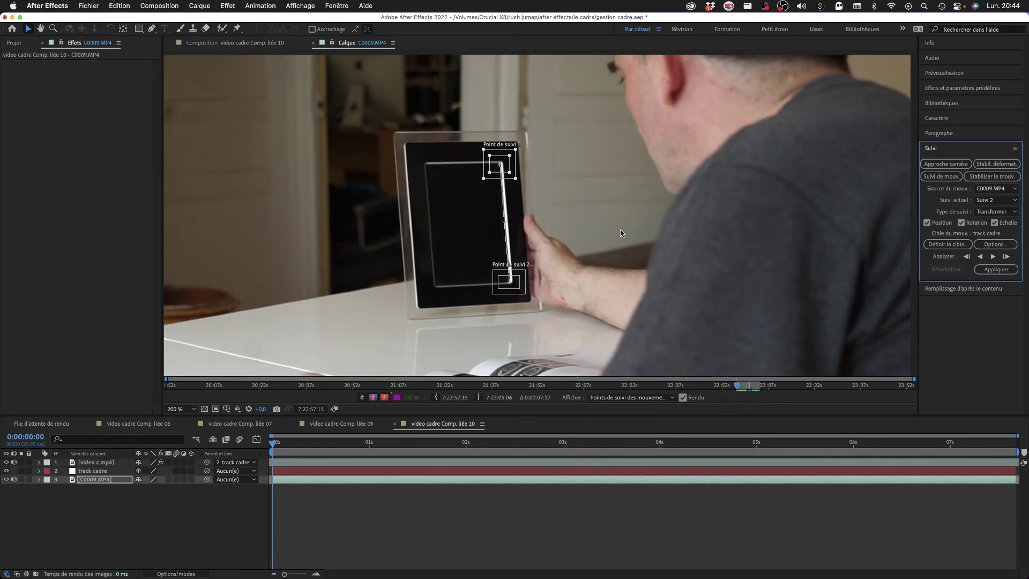
Step: Analyze the track forward, realign track point 2 with the frame's lower-right corner at 0:00:01:12, and continue the analysis to 0:00:02:14
click(992, 257)
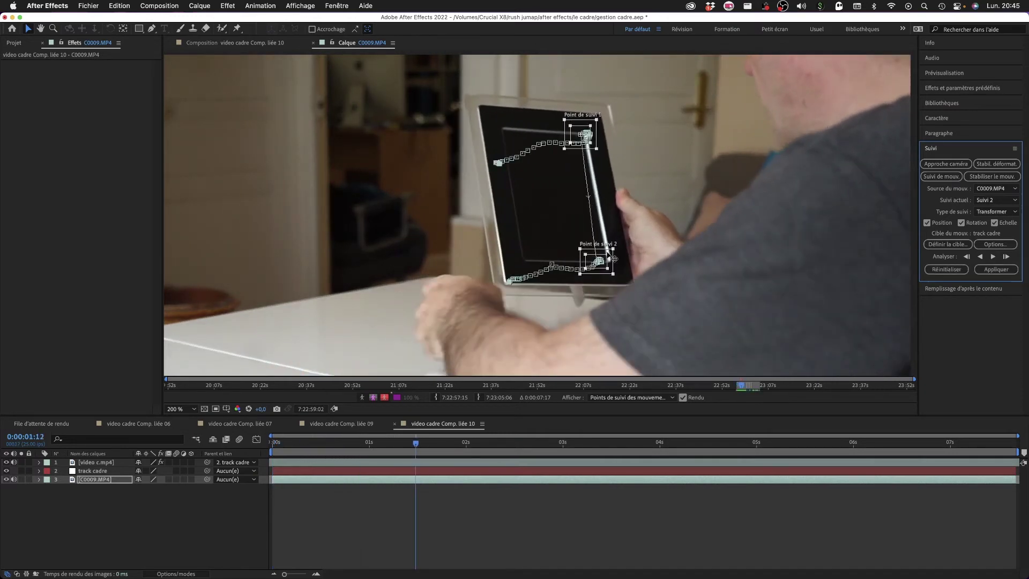
drag(611, 256, 622, 258)
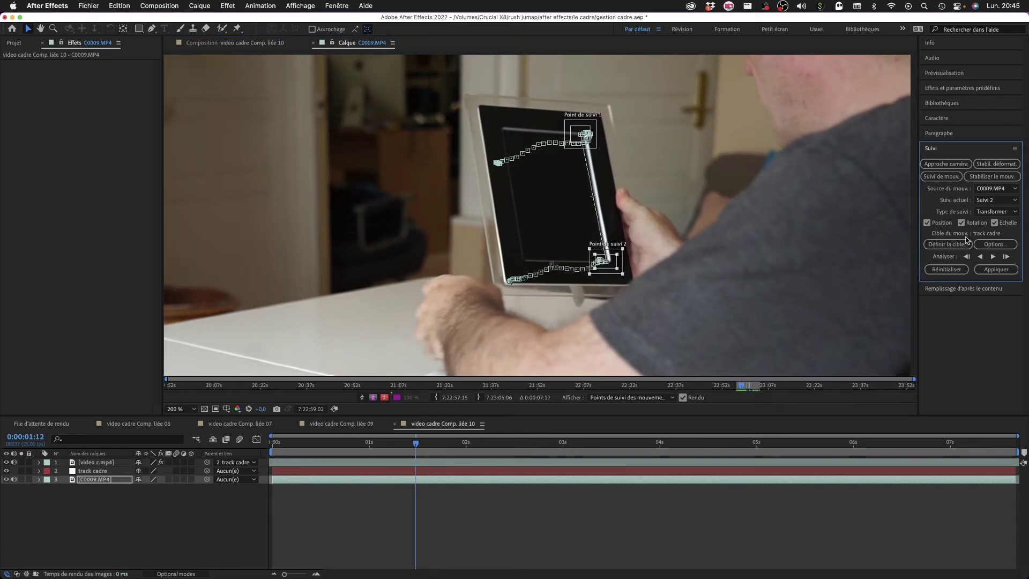
click(993, 257)
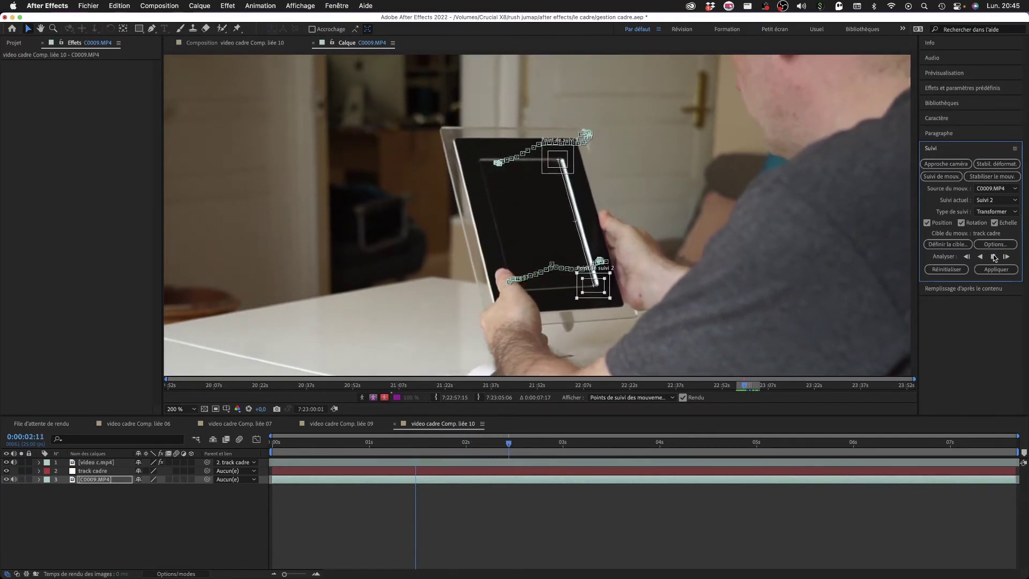
click(994, 256)
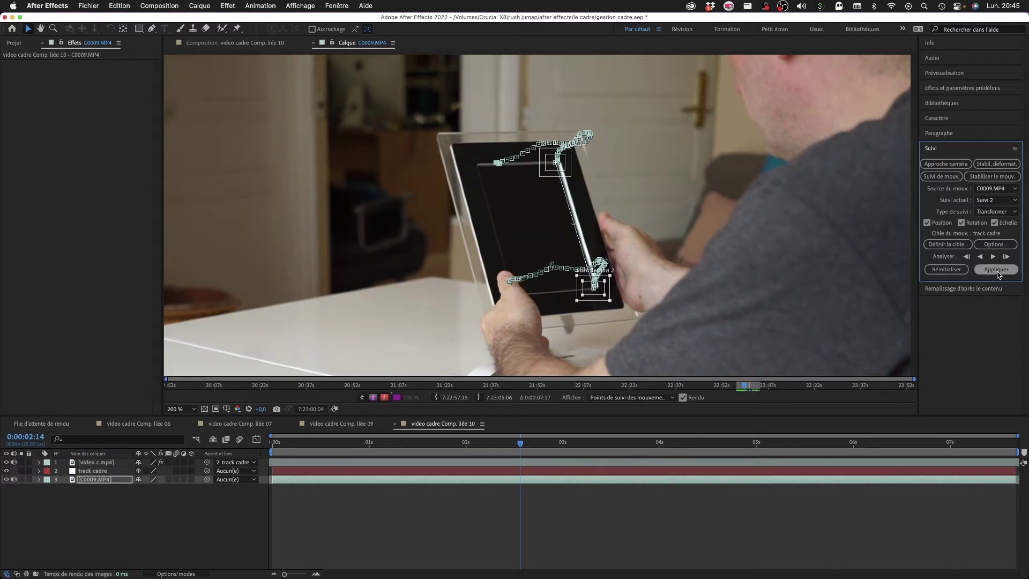
Step: Reveal the position, scale and rotation keyframes of the track cadre null and return to the composition's start
click(85, 473)
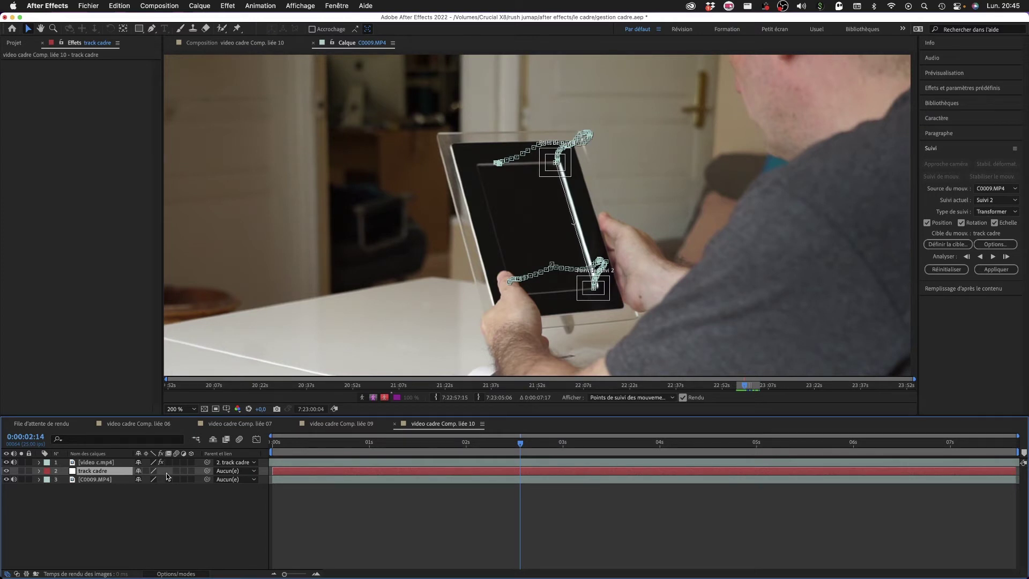
key(u)
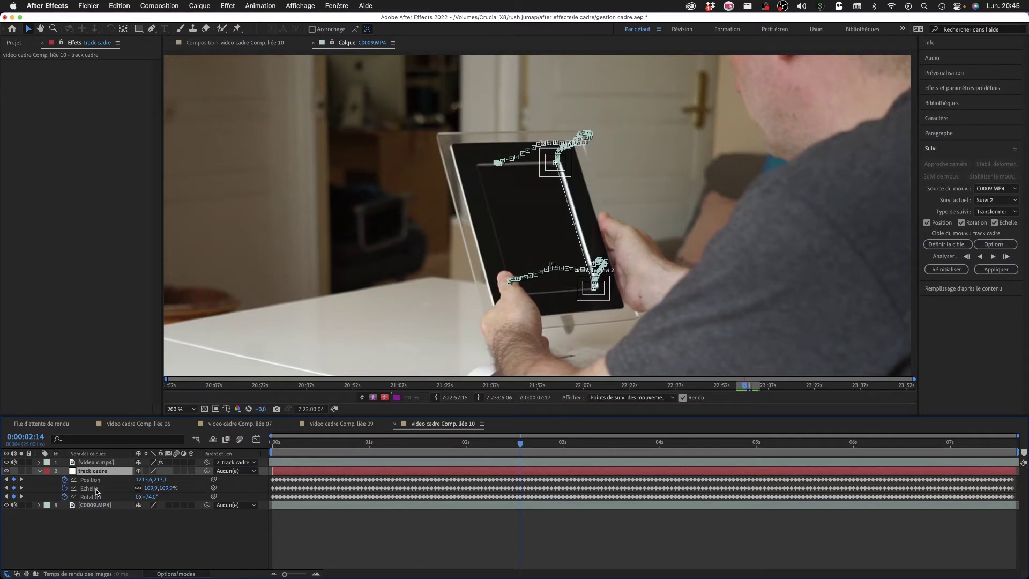
drag(522, 445, 158, 419)
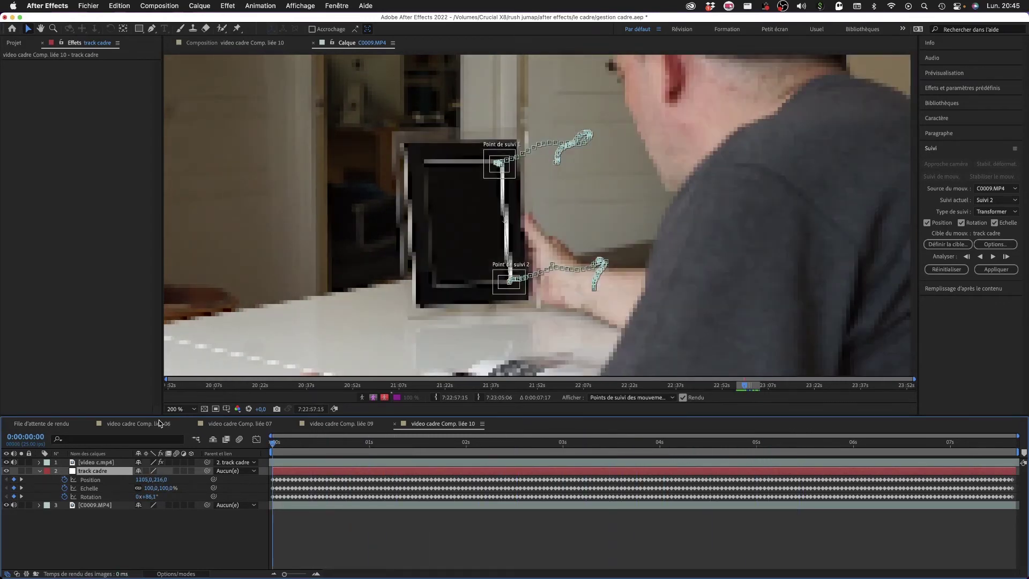
Step: Examine the parent link of the video c.mp4 layer and expand its properties at the composition's start
click(95, 462)
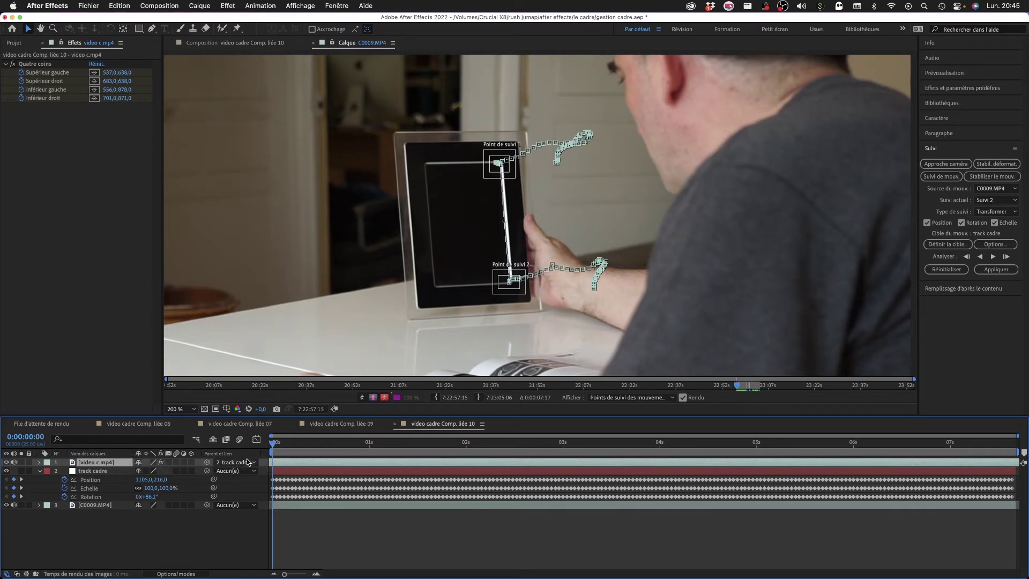
drag(279, 444, 252, 446)
click(40, 462)
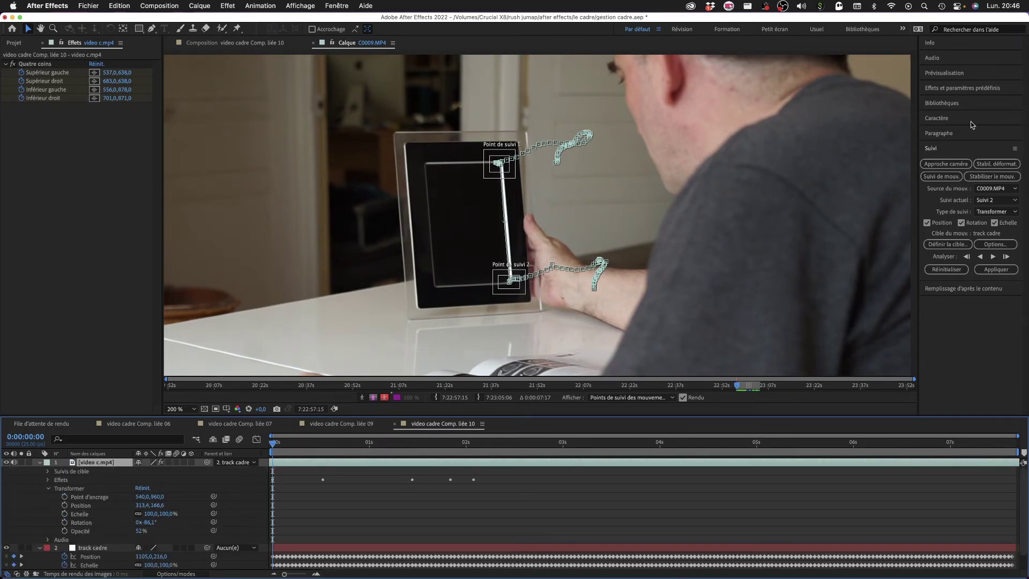
Step: Apply a second Quatre coins effect to the video c.mp4 layer and delete it
click(935, 88)
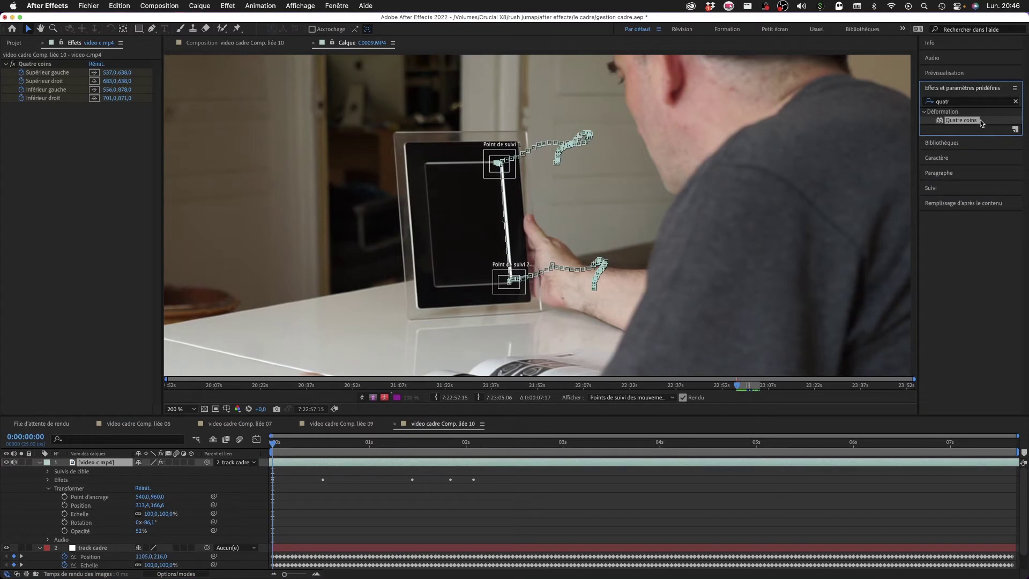
drag(937, 124, 345, 466)
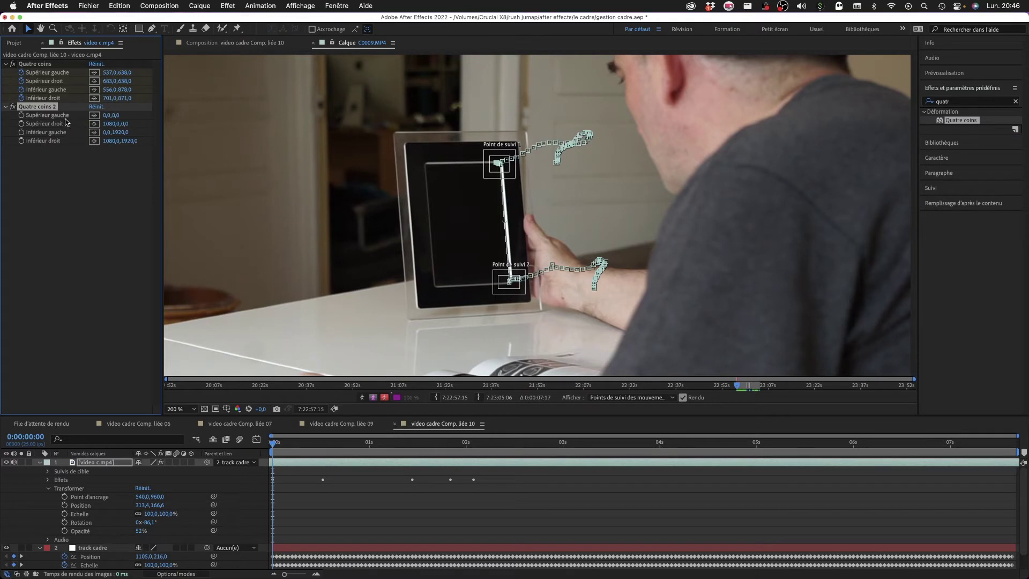
key(Delete)
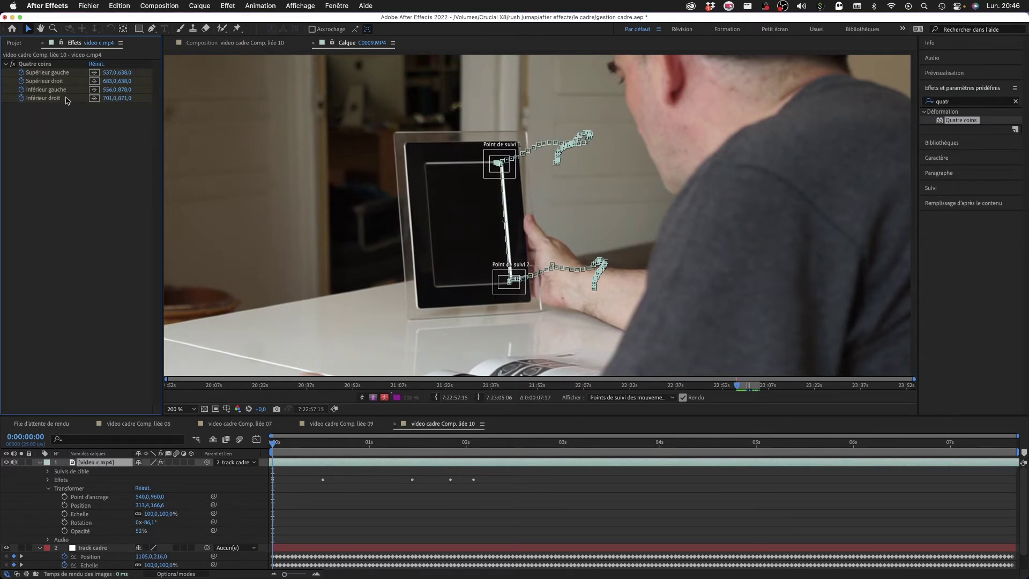
Step: Expand the Quatre coins effect of video c.mp4 and review its corner keyframes from the start to 0:00:03:00
click(29, 65)
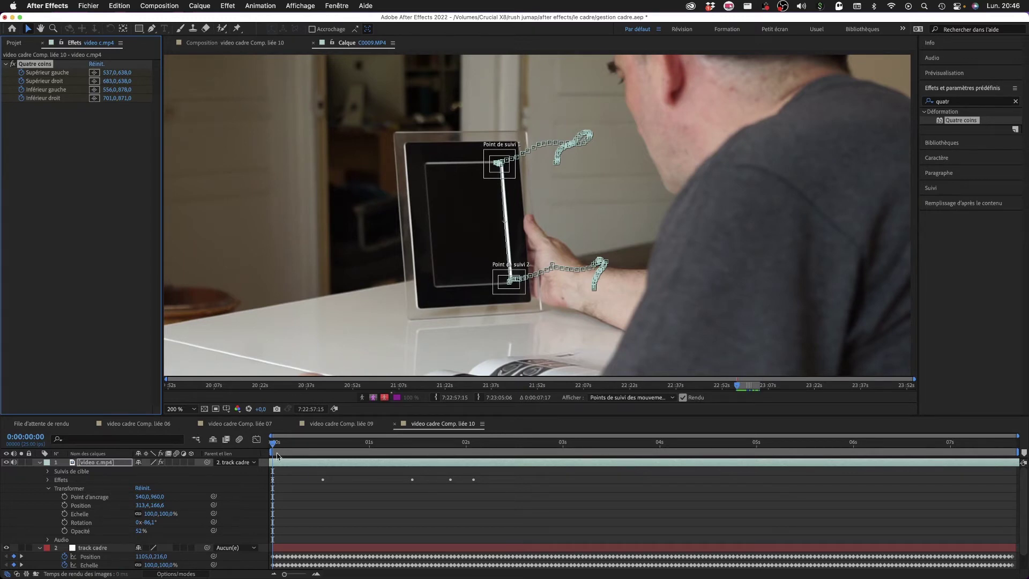
drag(274, 445, 323, 444)
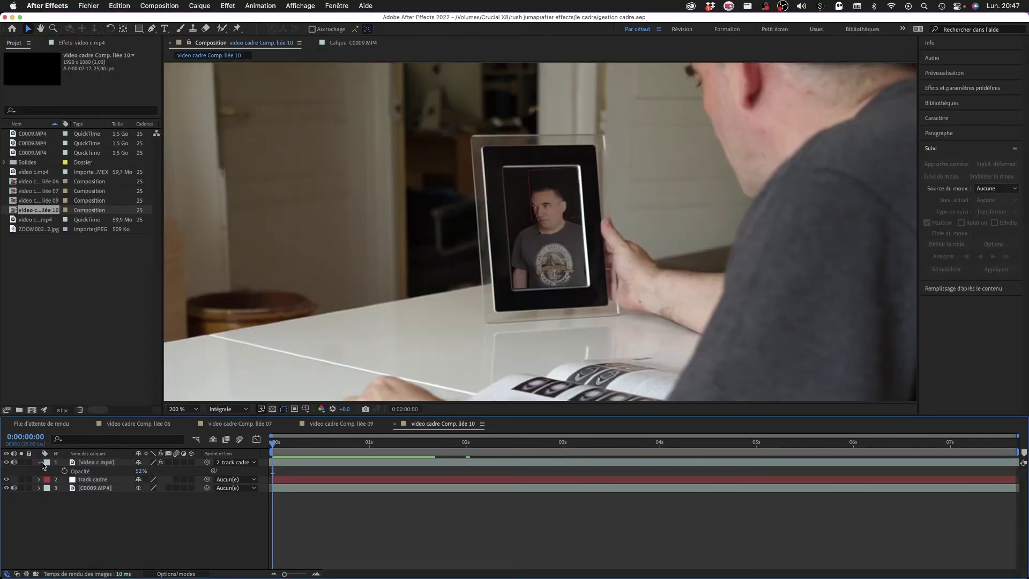
click(86, 463)
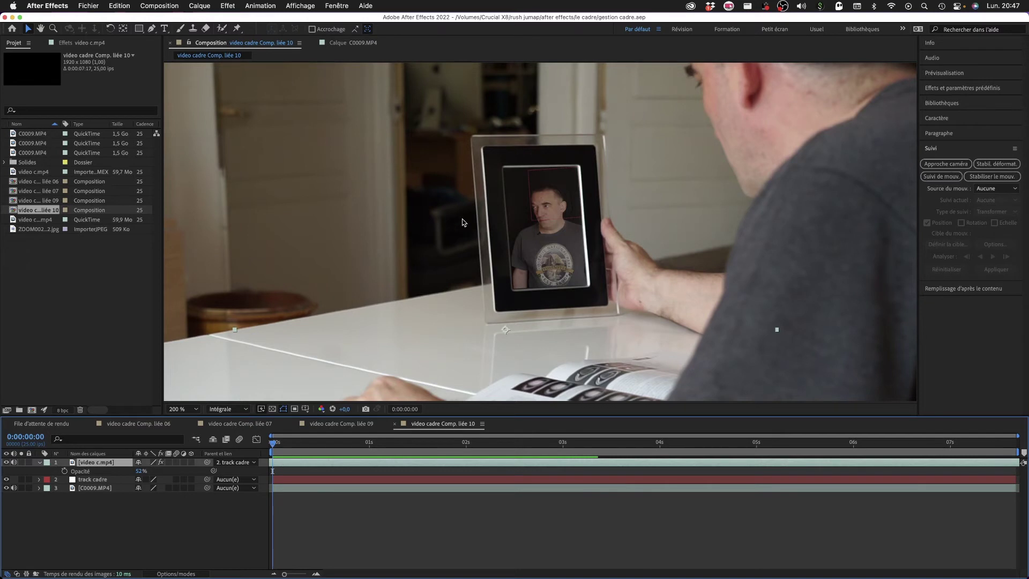
click(40, 463)
click(39, 463)
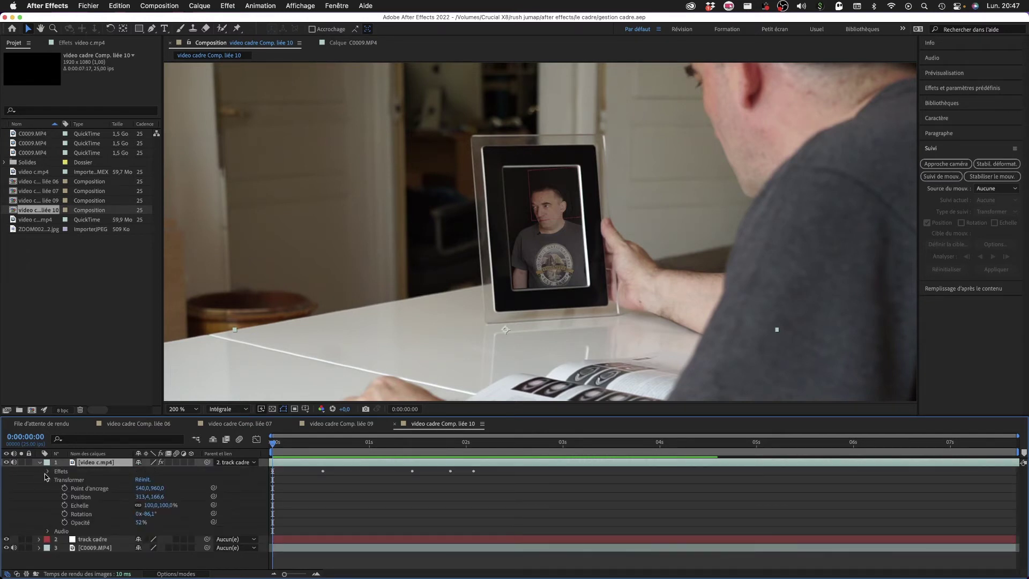
click(47, 472)
click(78, 480)
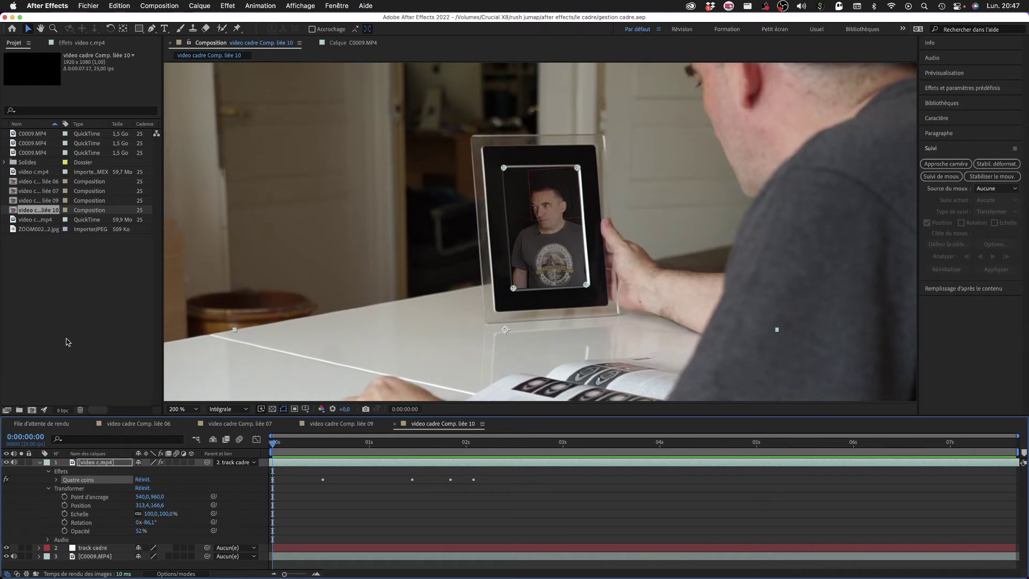
click(57, 480)
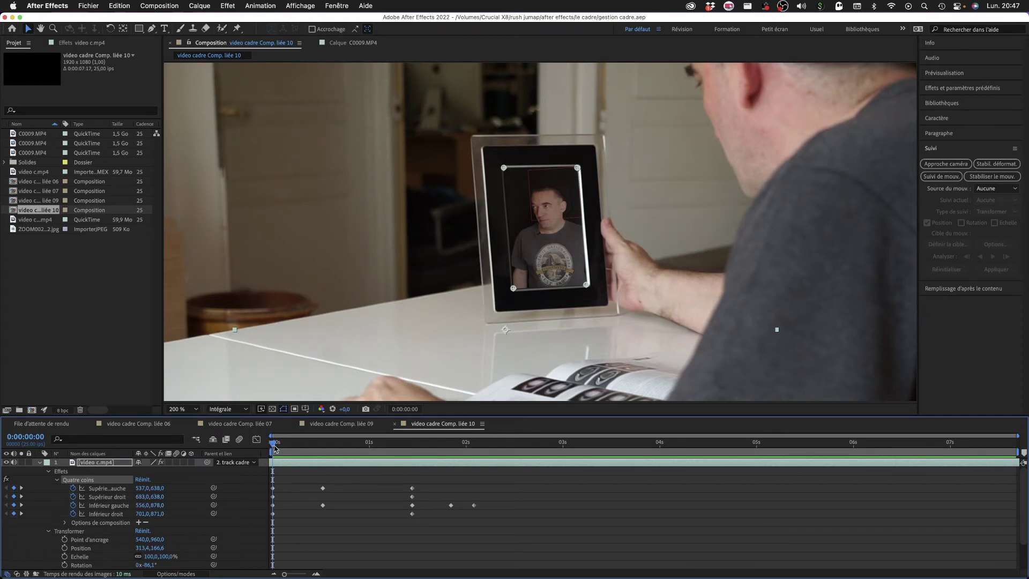
drag(276, 446, 564, 453)
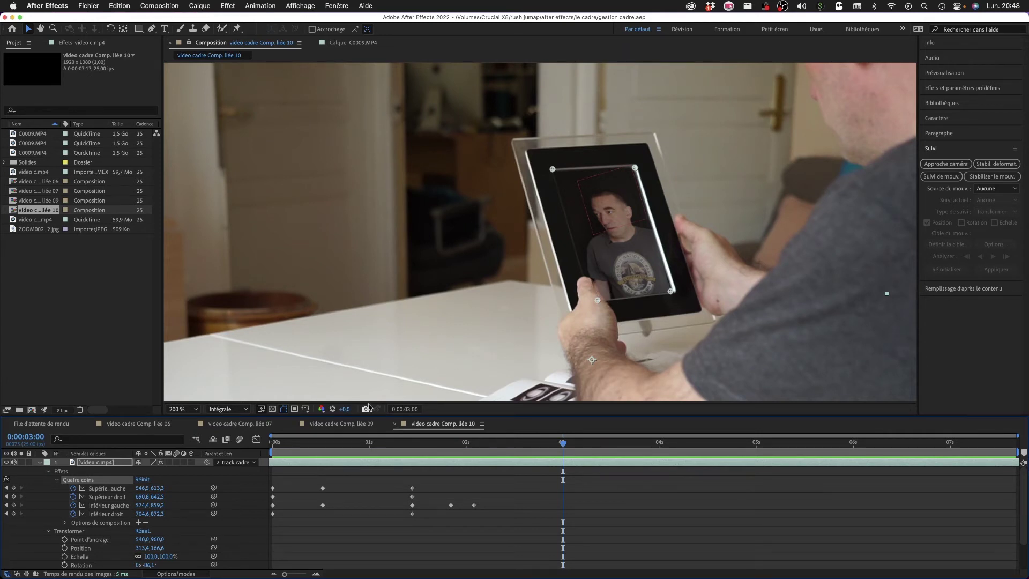
Step: Try a 100% opacity on the video c.mp4 layer and undo the change
click(94, 463)
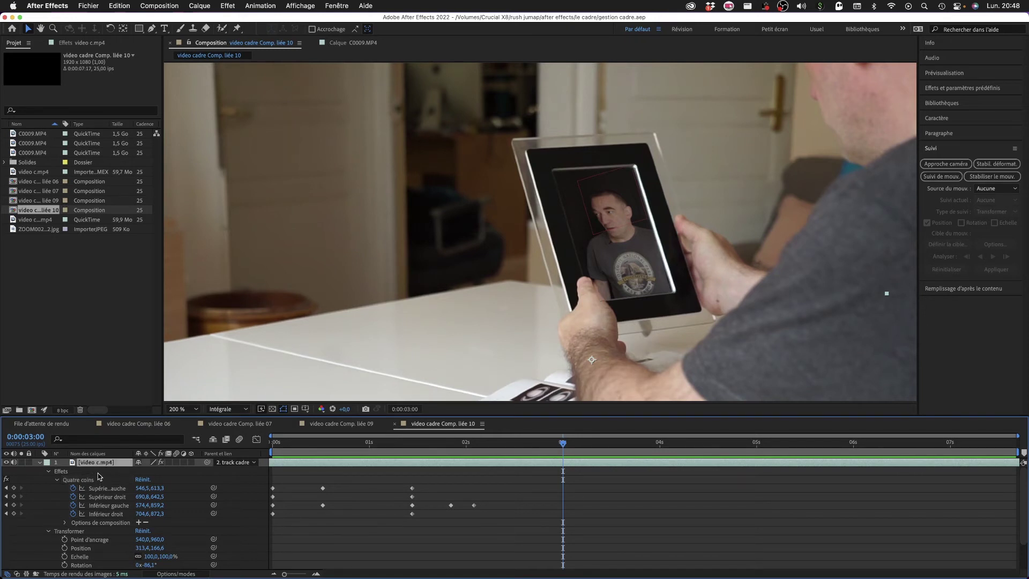
key(t)
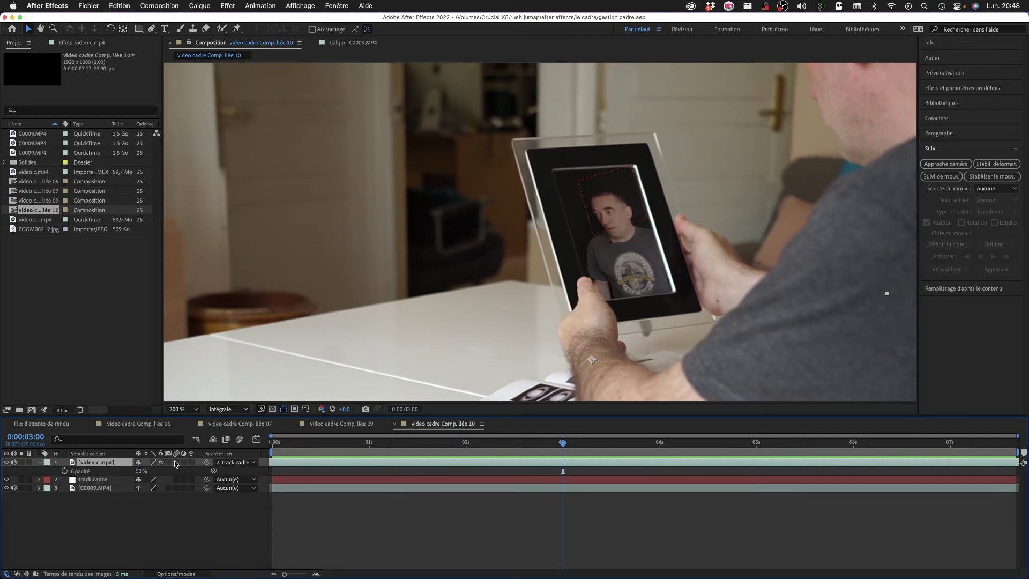
drag(138, 471, 173, 470)
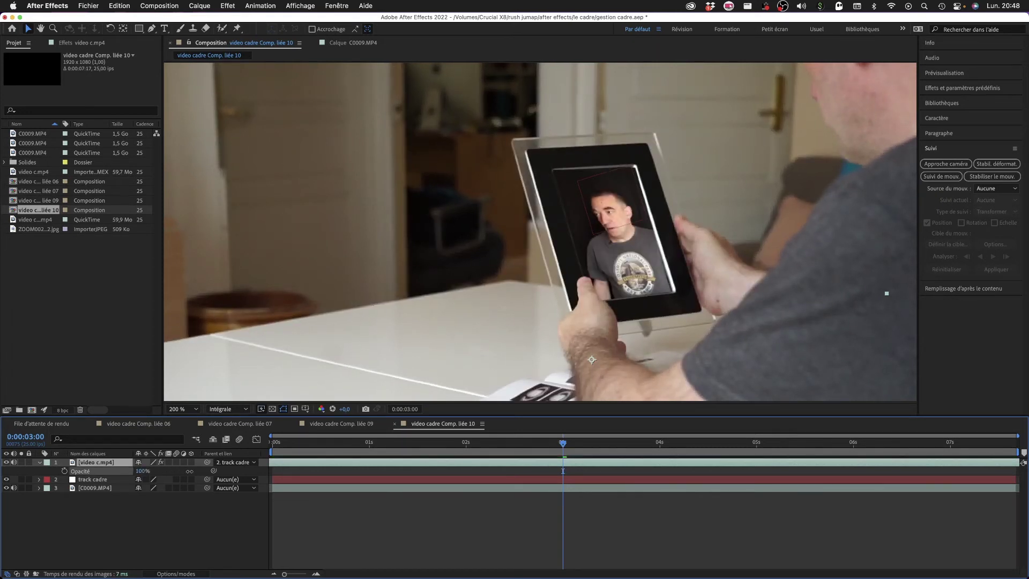
key(super+z)
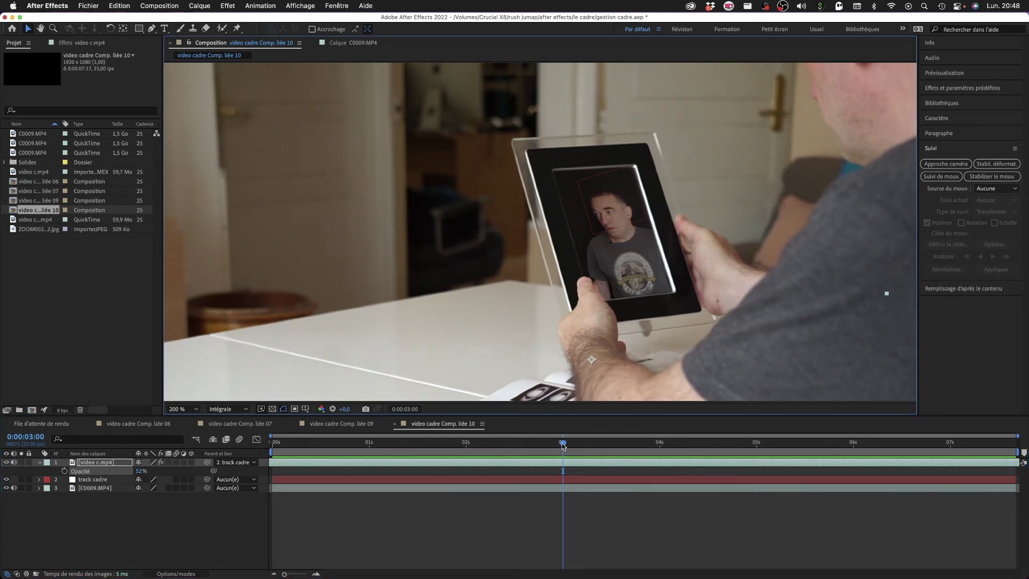
Step: Scrub back to the composition's first frames to review the video placed in the picture frame
drag(563, 445, 268, 405)
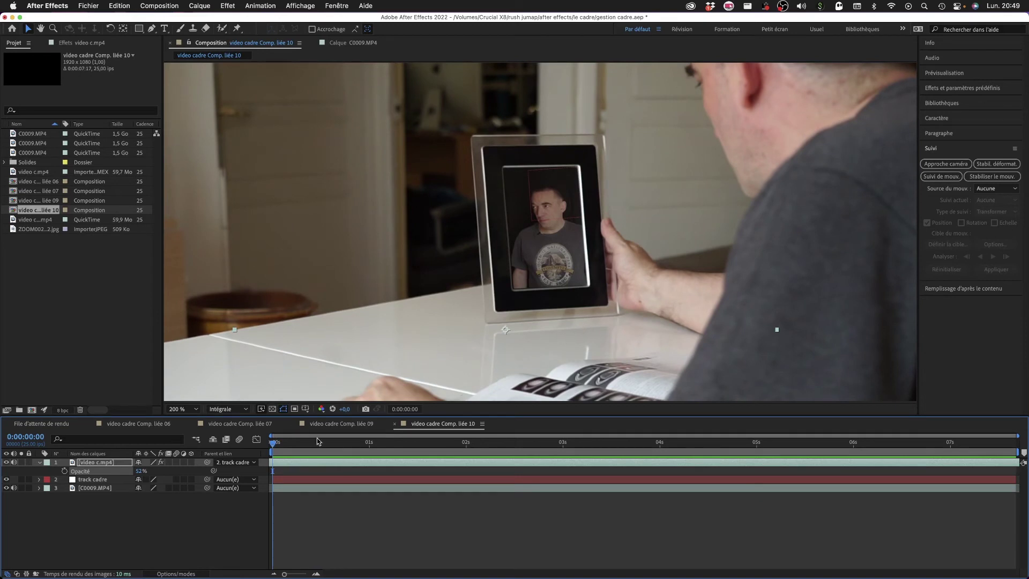
mouse_move(274, 445)
mouse_down()
mouse_move(595, 483)
mouse_move(937, 487)
mouse_move(521, 467)
mouse_move(267, 438)
mouse_up()
drag(275, 445, 266, 423)
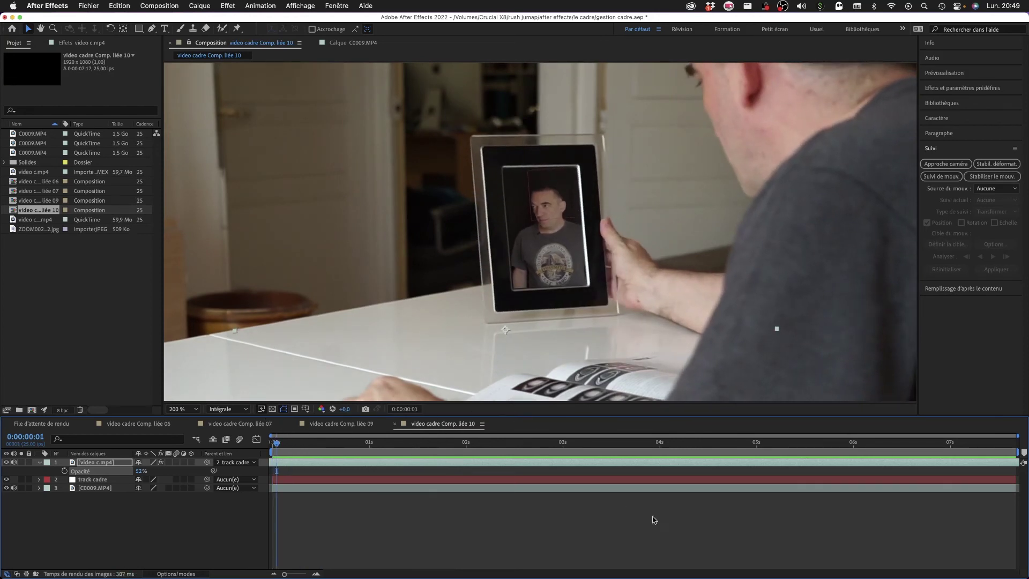
Step: Switch to Premiere Pro and select the linked clip video cadre Comp. liée 10 on V3
mouse_move(664, 574)
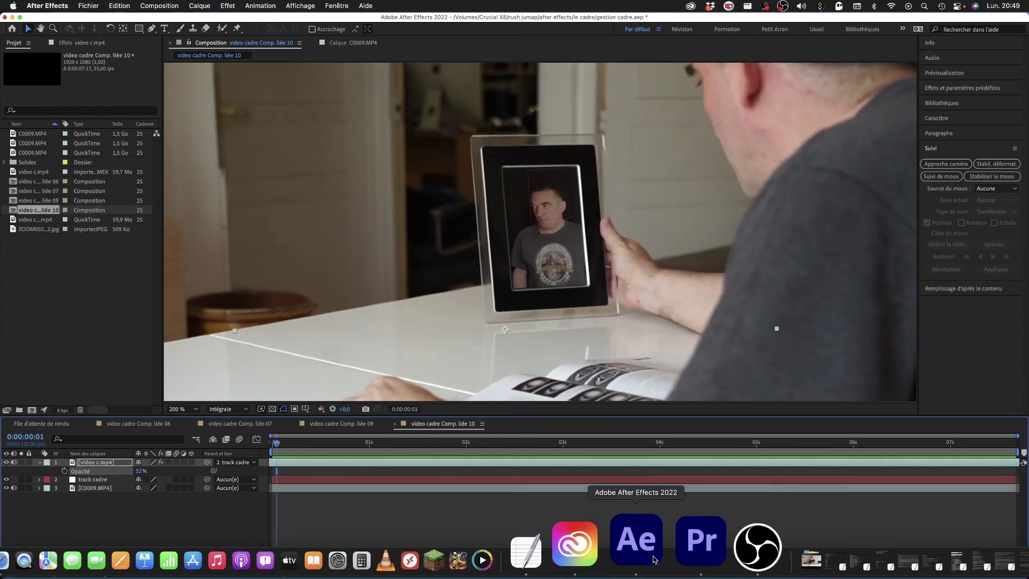
click(668, 555)
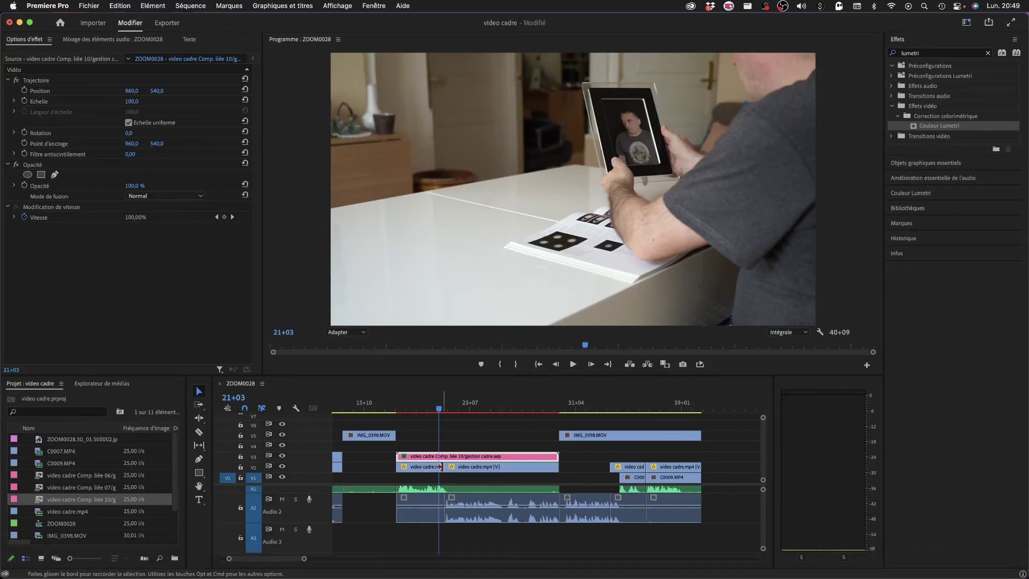
click(458, 460)
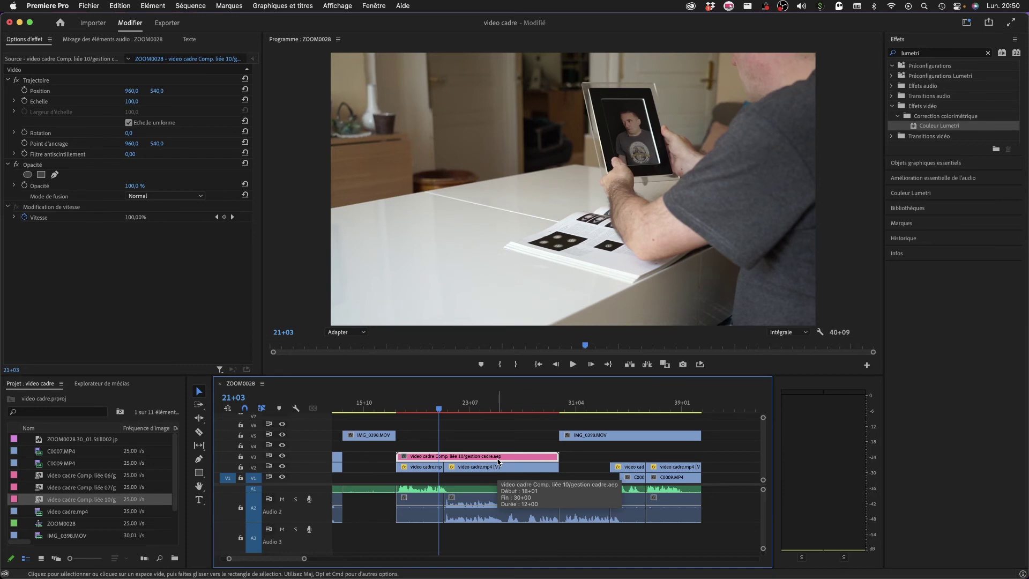
Step: Review the linked composition clip from its start at 18+02 and move the playhead back to the earlier shot at 3+11
drag(439, 408, 397, 404)
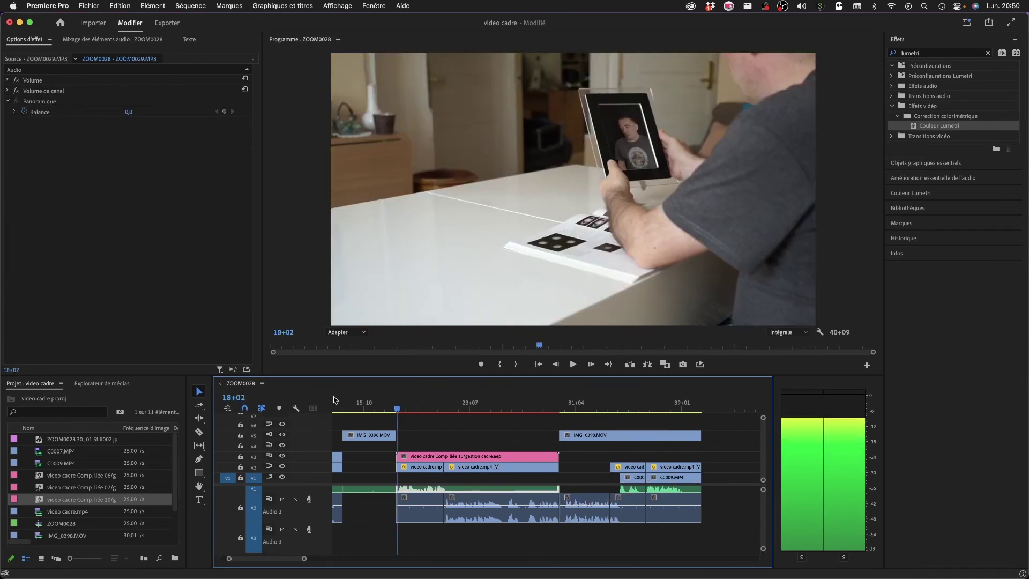
drag(333, 397, 383, 409)
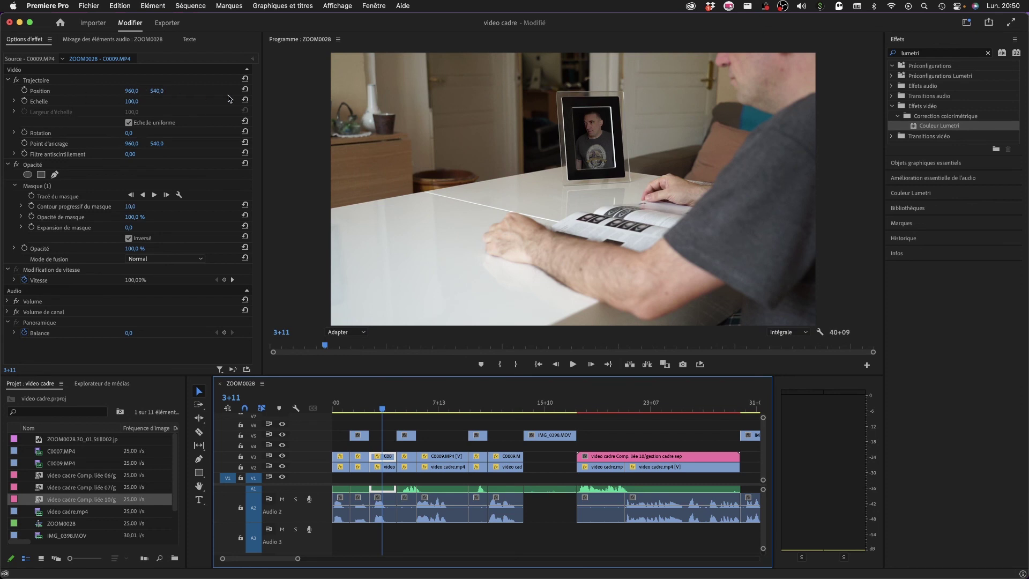
Step: Inspect the video cadre.mp4 clip on V2 at 3+11 and display the Masque (1) outline of the C0009.MP4 clip above it
click(377, 470)
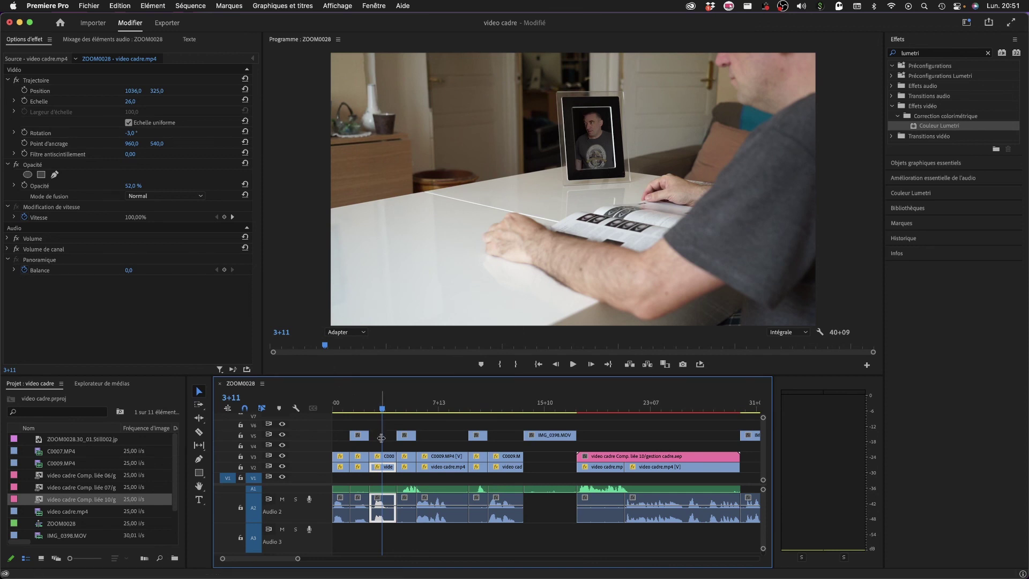
click(384, 456)
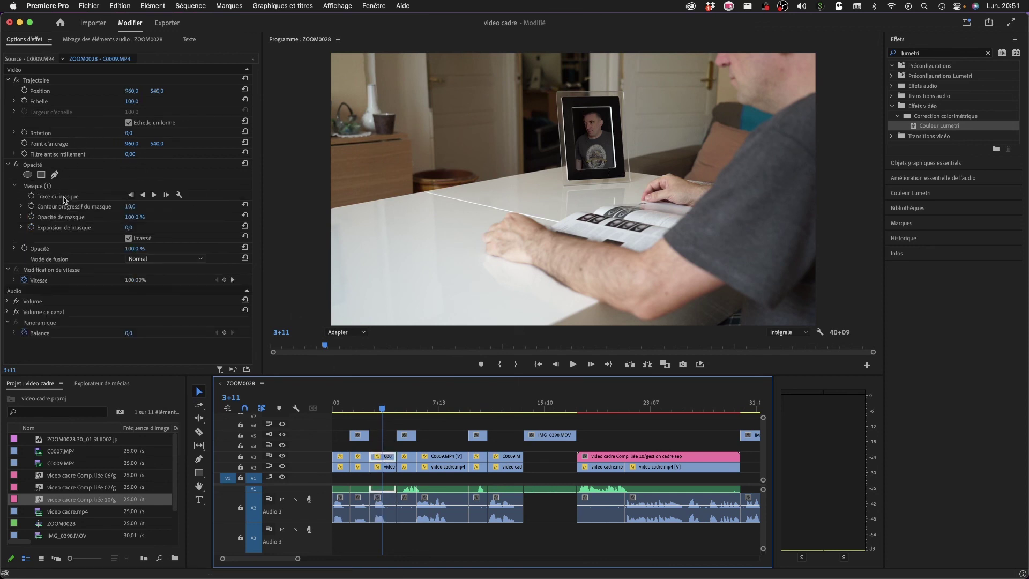
click(41, 187)
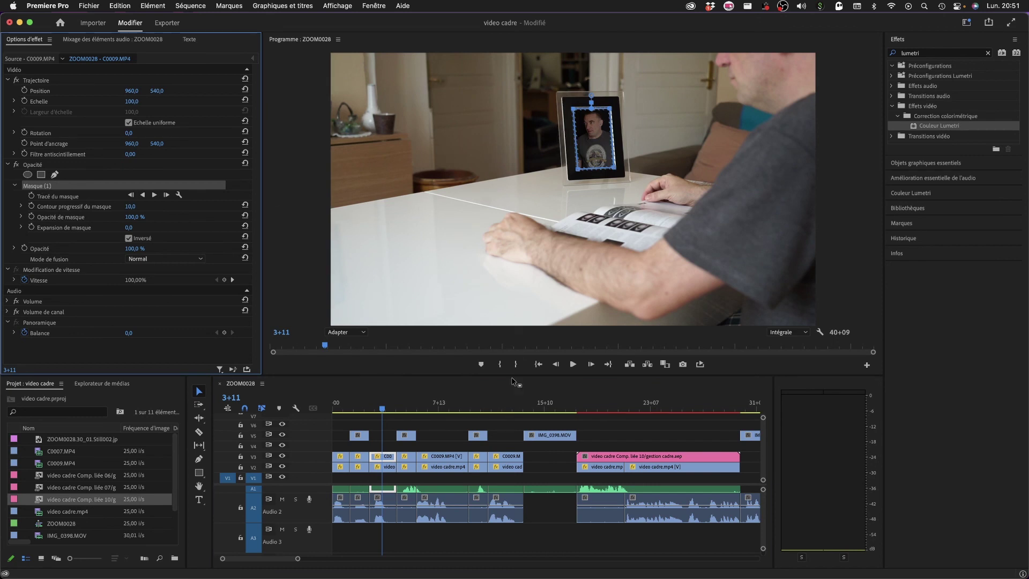
Step: Scrub forward through the masked C0009.MP4 shots and return the playhead to the sequence start at 0+00
drag(383, 411, 523, 413)
key(Home)
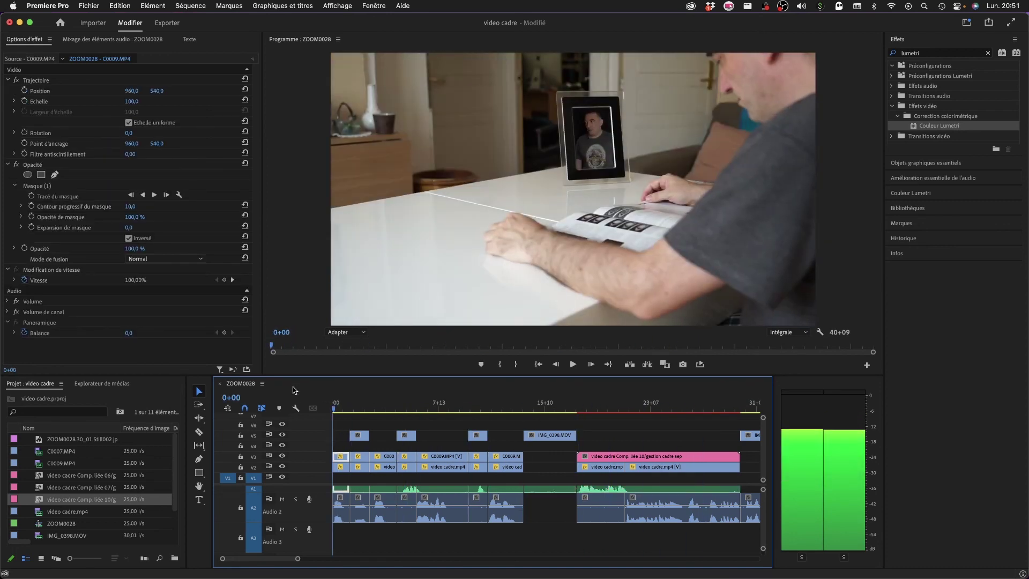